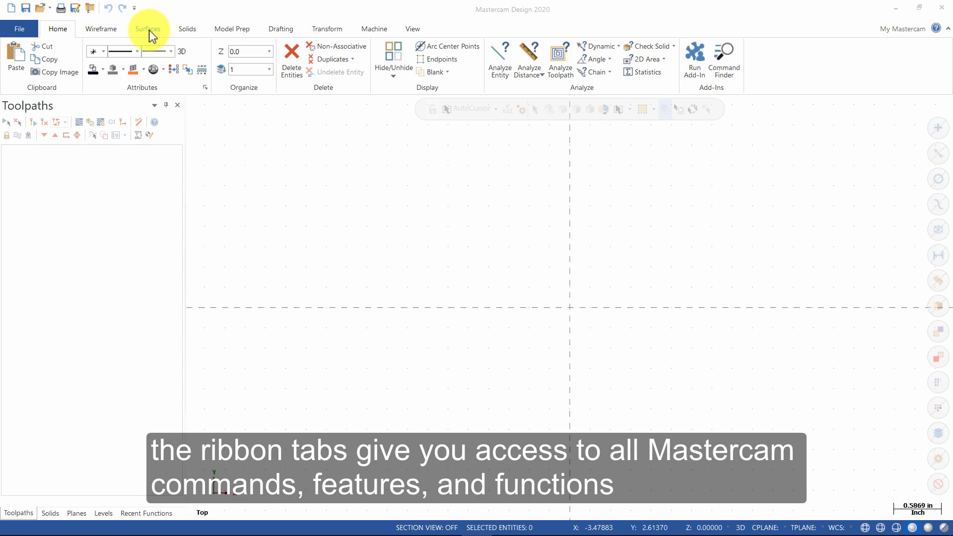
- Review the wireframe commands, including the spline variants, and the view and analyze commands available in the graphics window
click(101, 30)
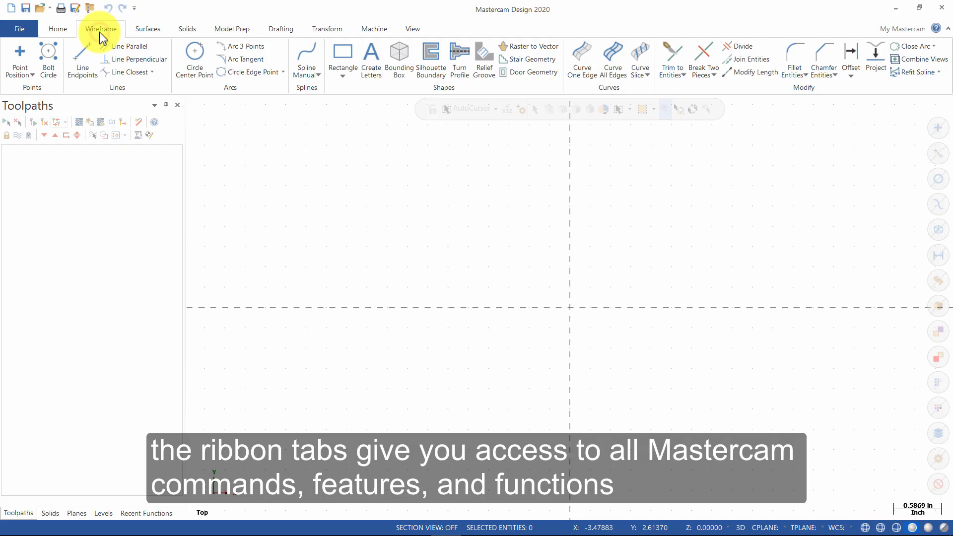
click(319, 76)
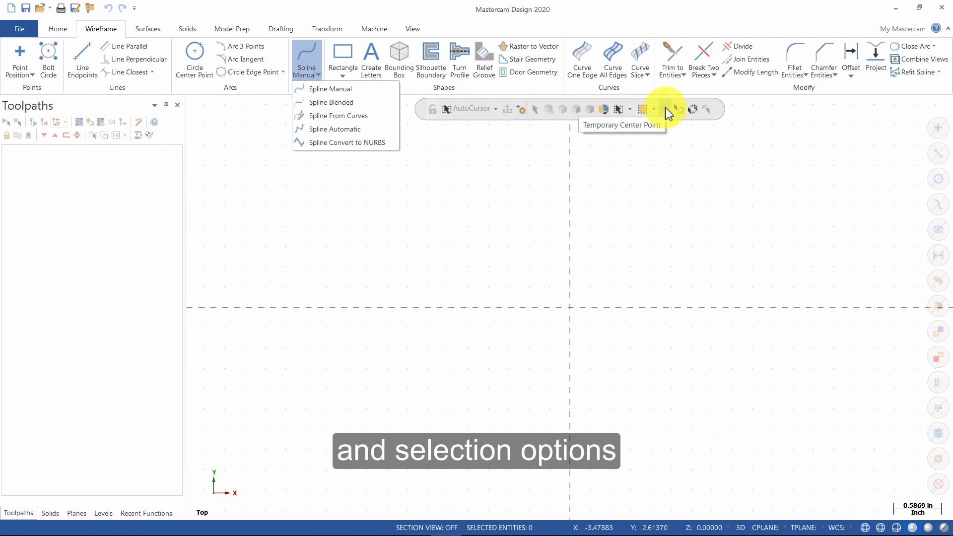
right_click(654, 210)
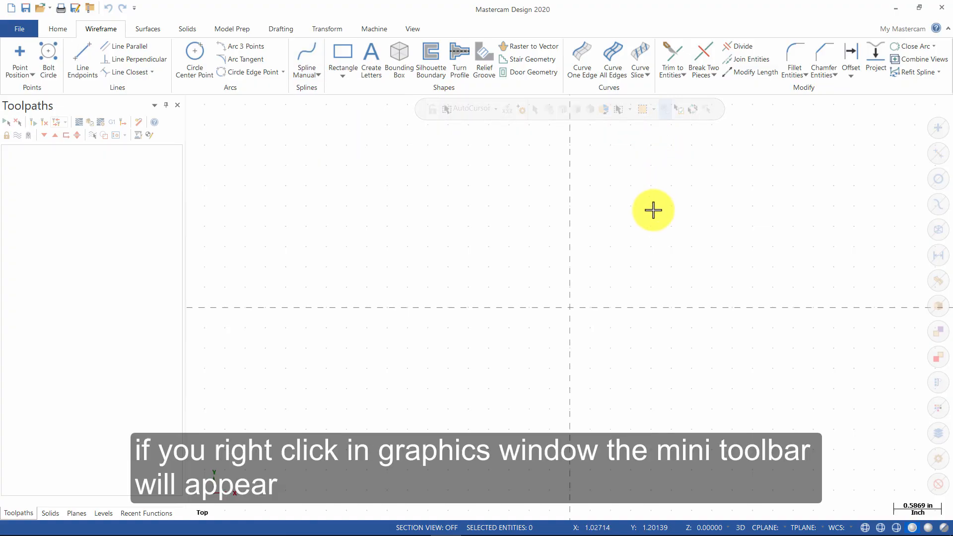
right_click(653, 210)
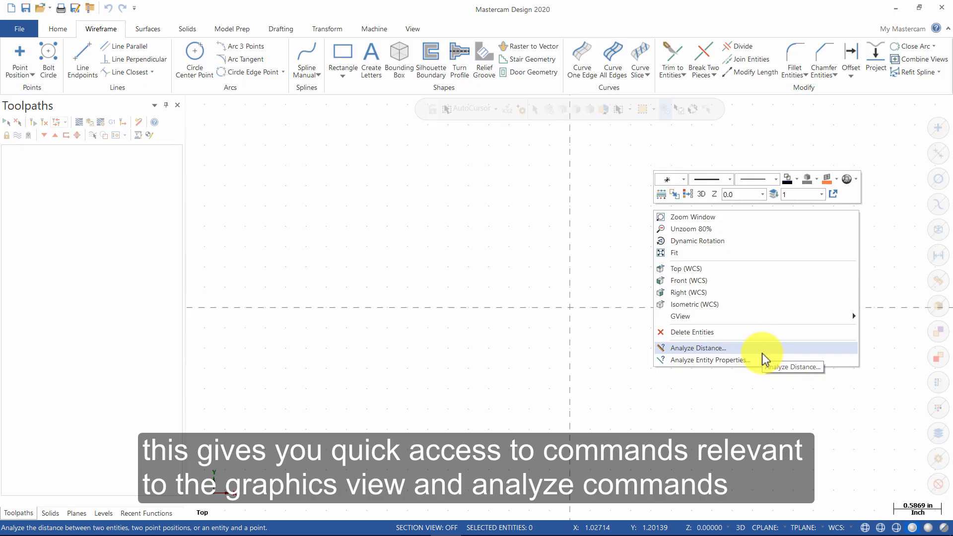
click(680, 386)
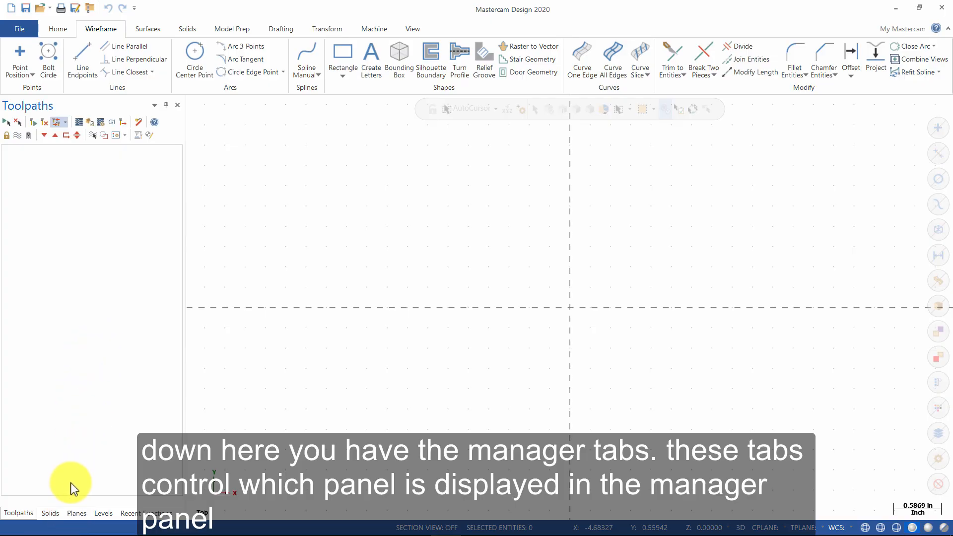
- View the Solids, Planes and Levels managers in turn
click(53, 514)
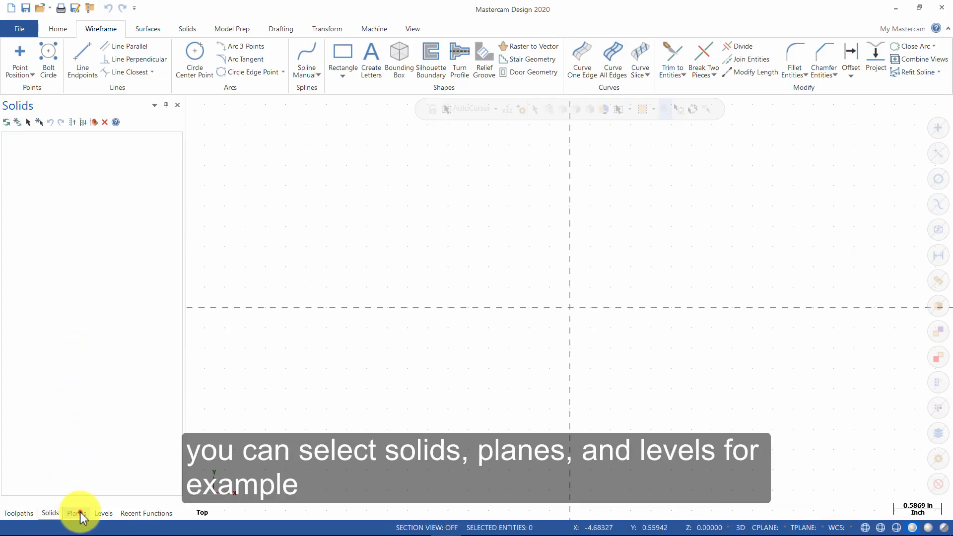
click(79, 514)
click(97, 514)
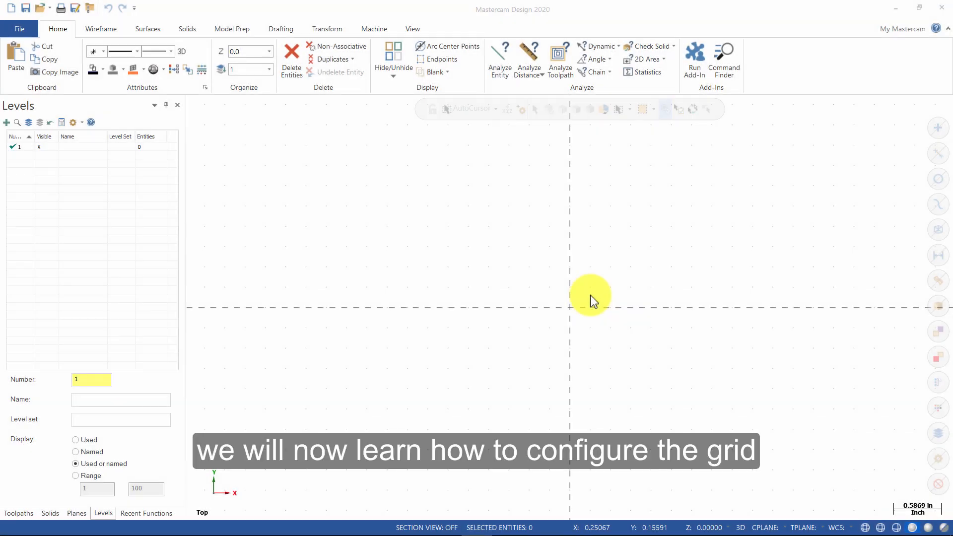
- Open the screen grid settings in the system configuration and review the spacing and origin values
scroll(590, 298, down, 4)
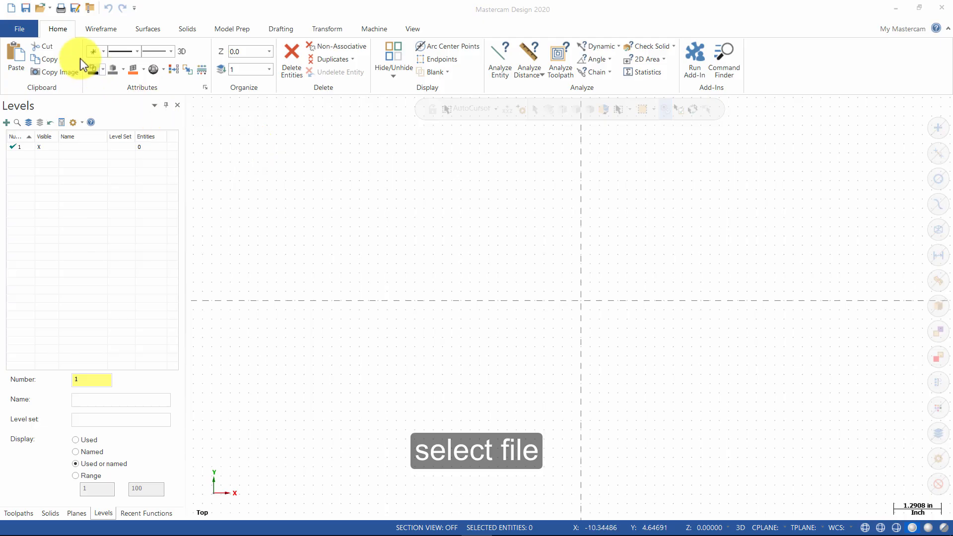
click(16, 27)
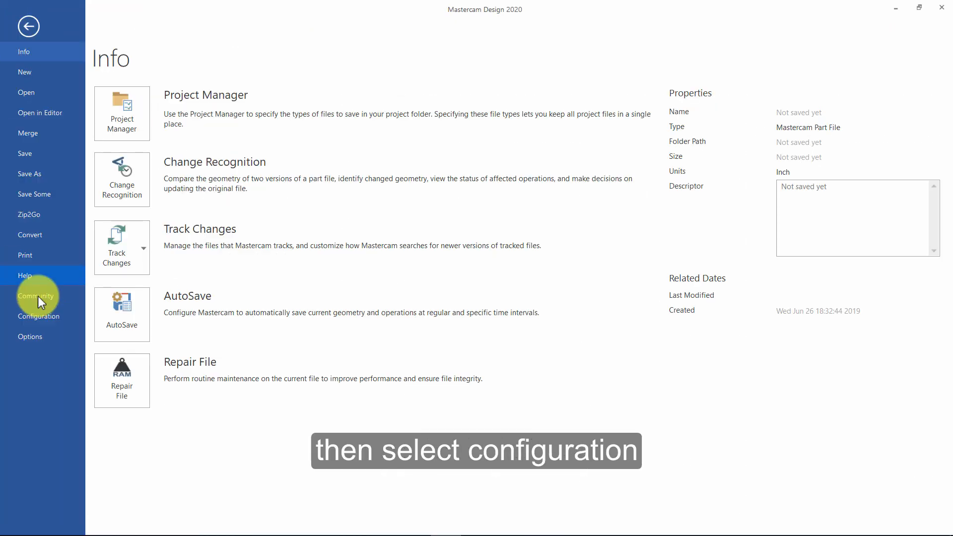
click(41, 316)
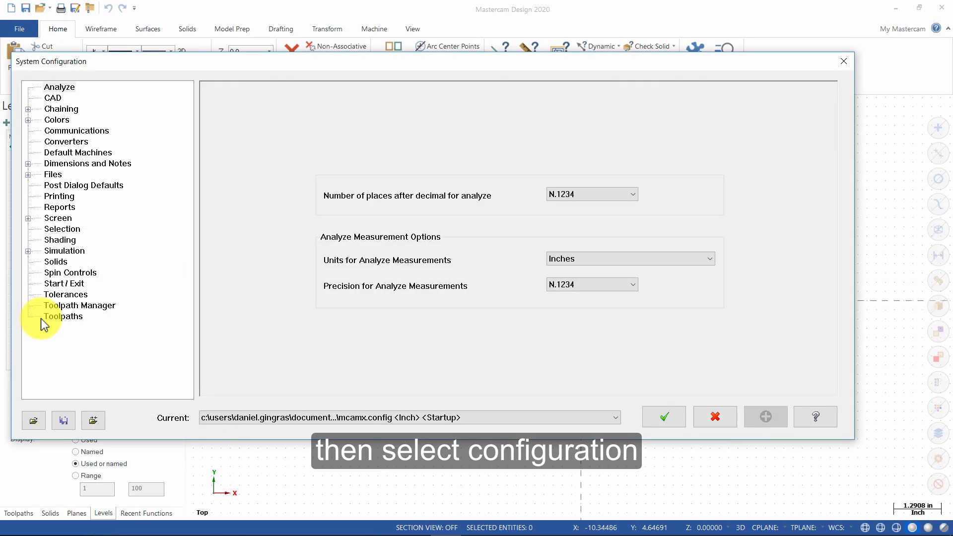
click(28, 218)
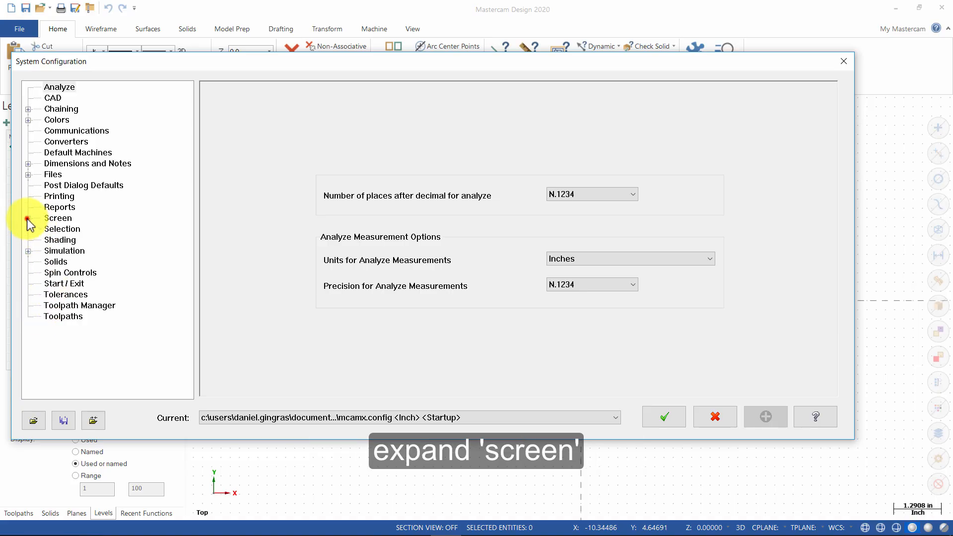
click(62, 229)
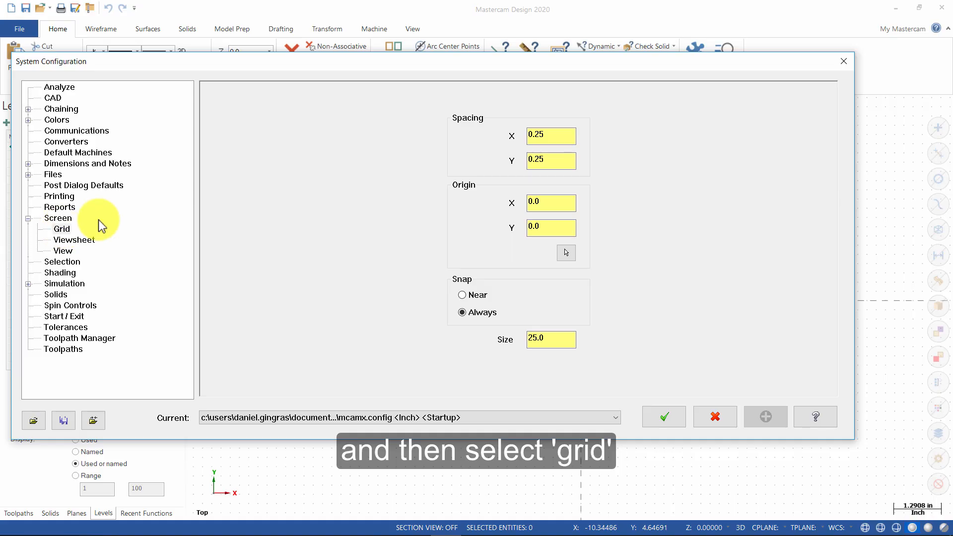
click(553, 136)
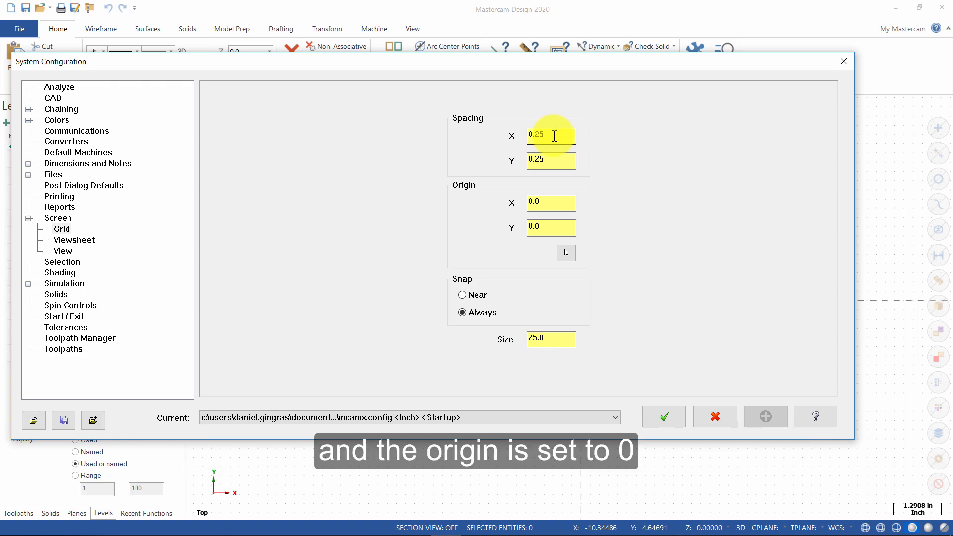
click(557, 229)
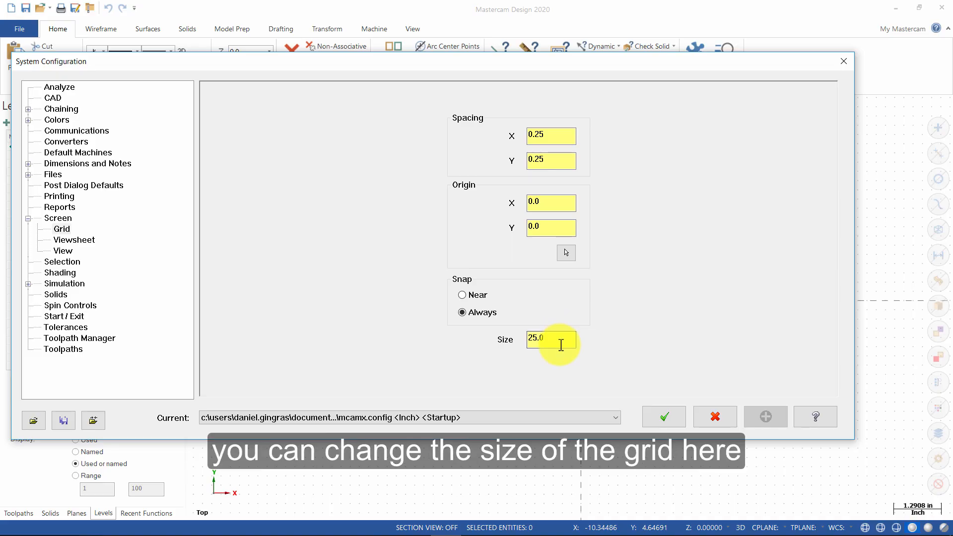
- Set the grid size to 1, apply the configuration and inspect the resized grid
drag(560, 339, 485, 340)
text(1)
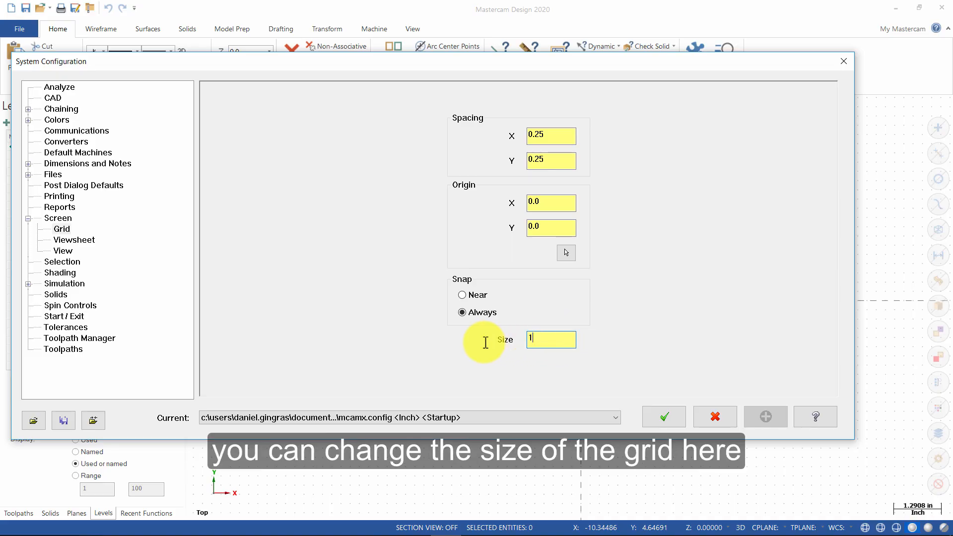
click(664, 419)
click(480, 300)
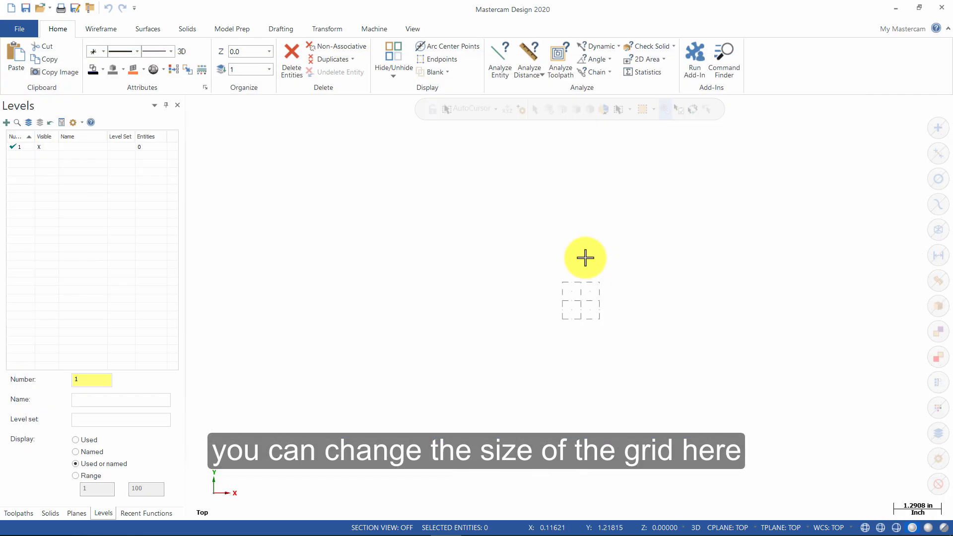
scroll(583, 278, up, 3)
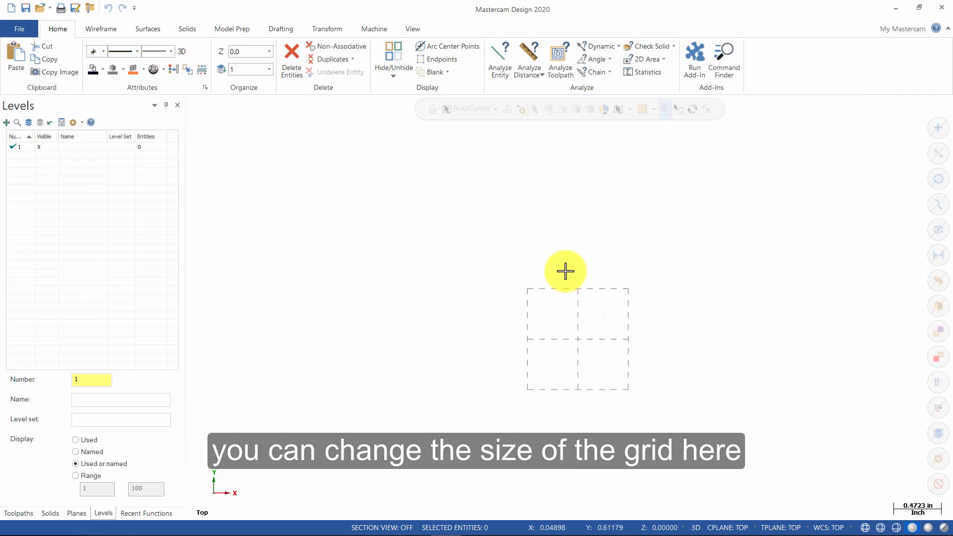
- Set the grid size to 25 in the system configuration and save the settings to the configuration file
click(22, 31)
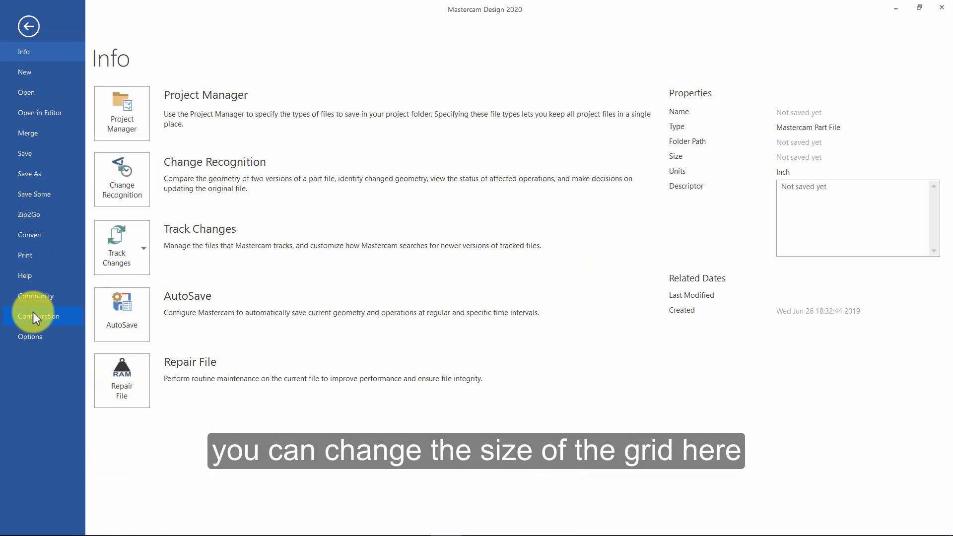
click(33, 316)
double_click(554, 338)
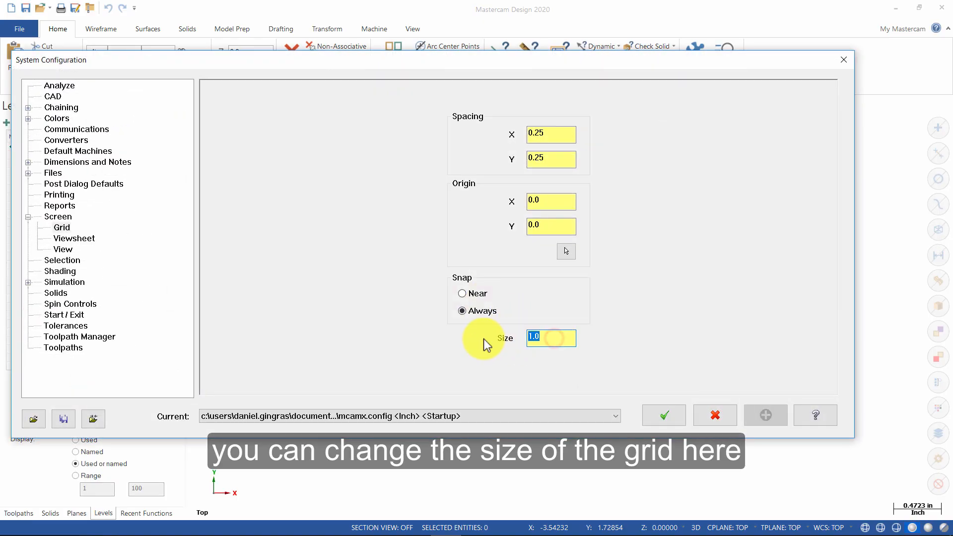
text(25)
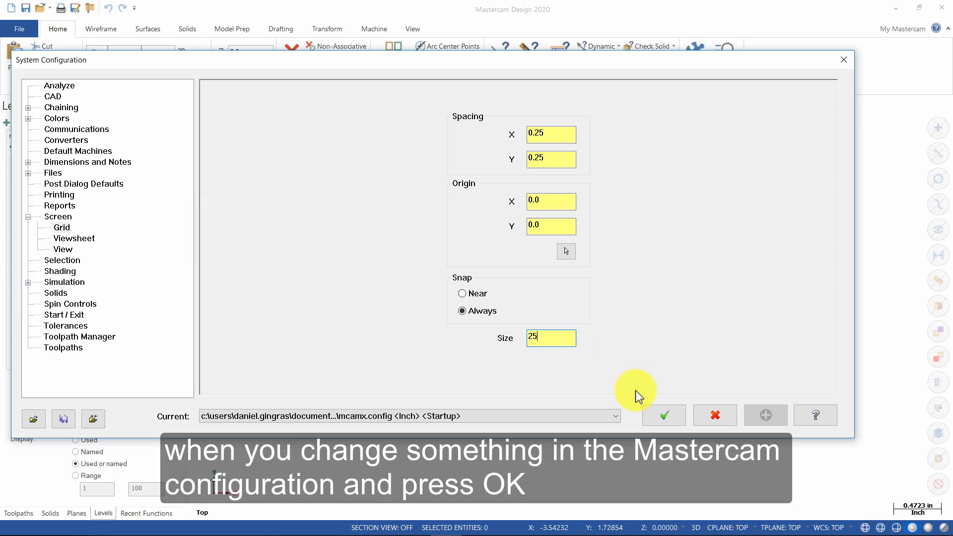
click(654, 416)
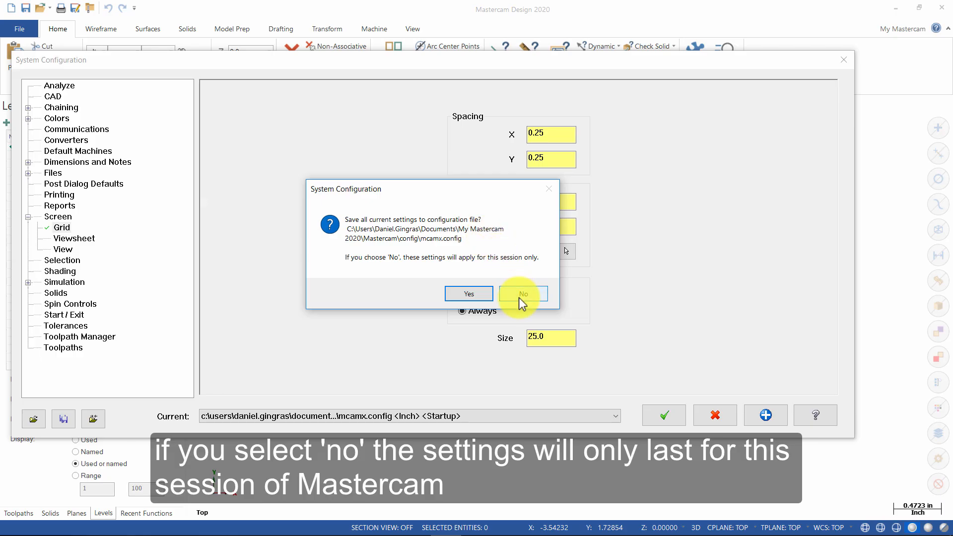
click(469, 294)
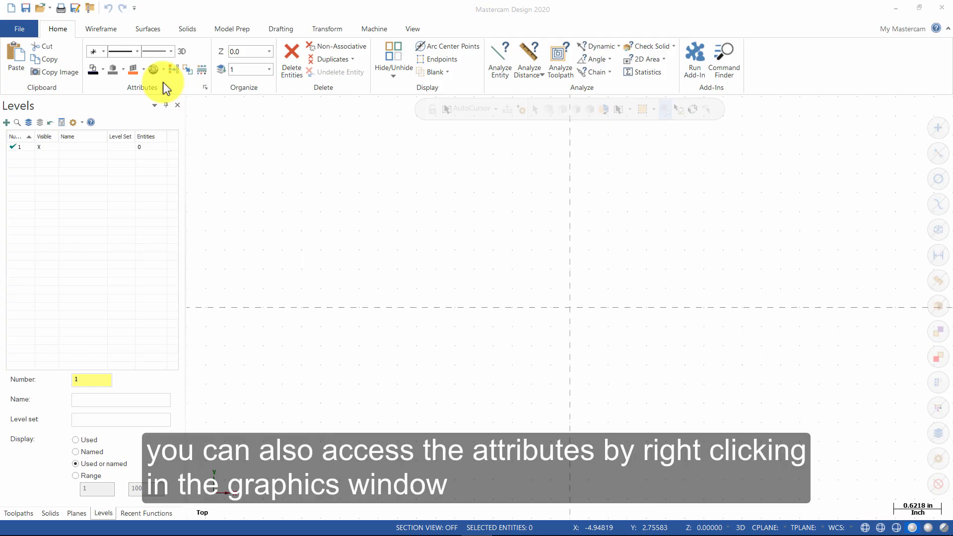
- Bring up the attribute options in the graphics window and browse the available point styles
right_click(470, 249)
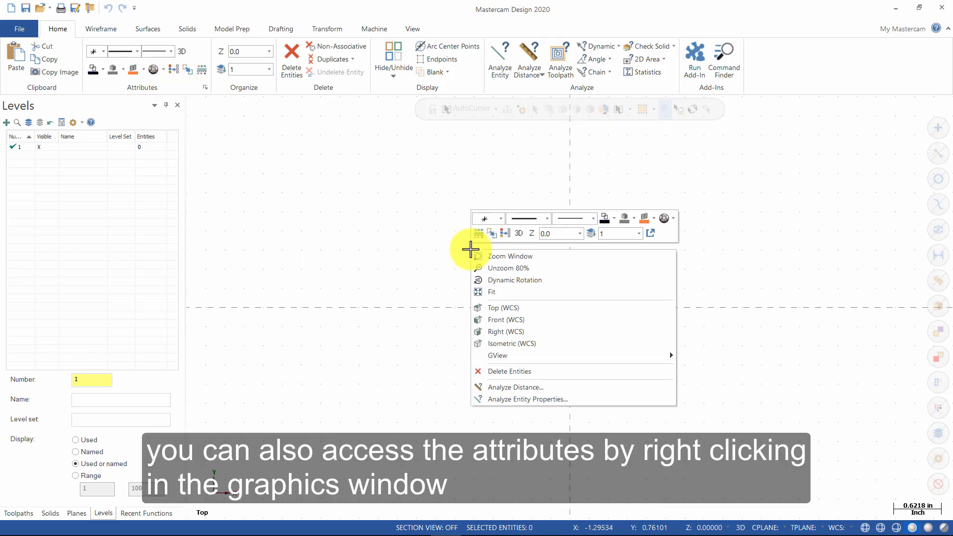
click(500, 219)
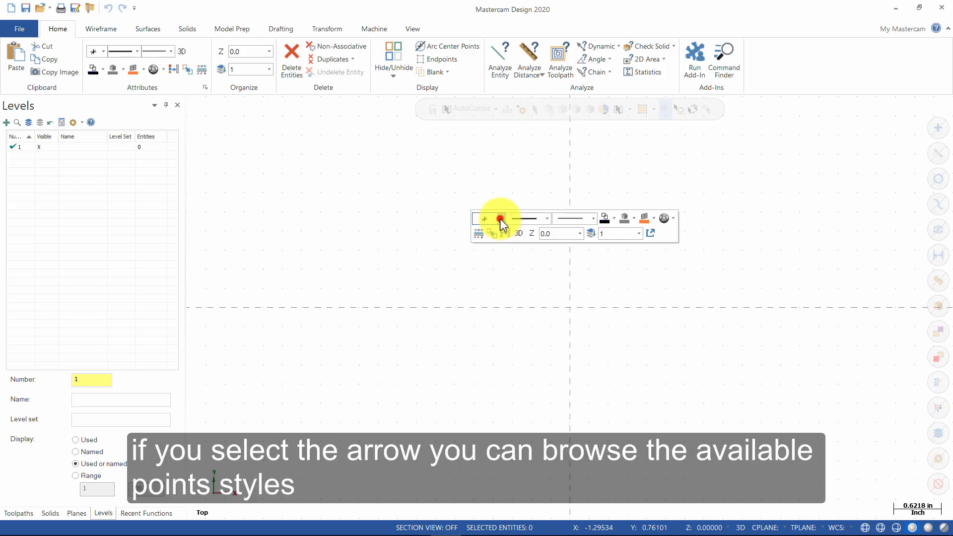
scroll(488, 263, down, 1)
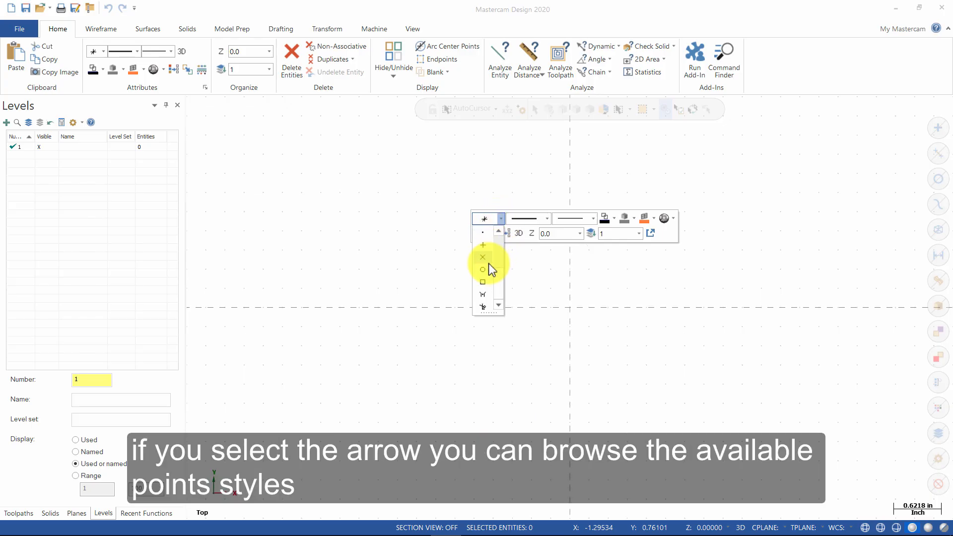
scroll(484, 284, up, 1)
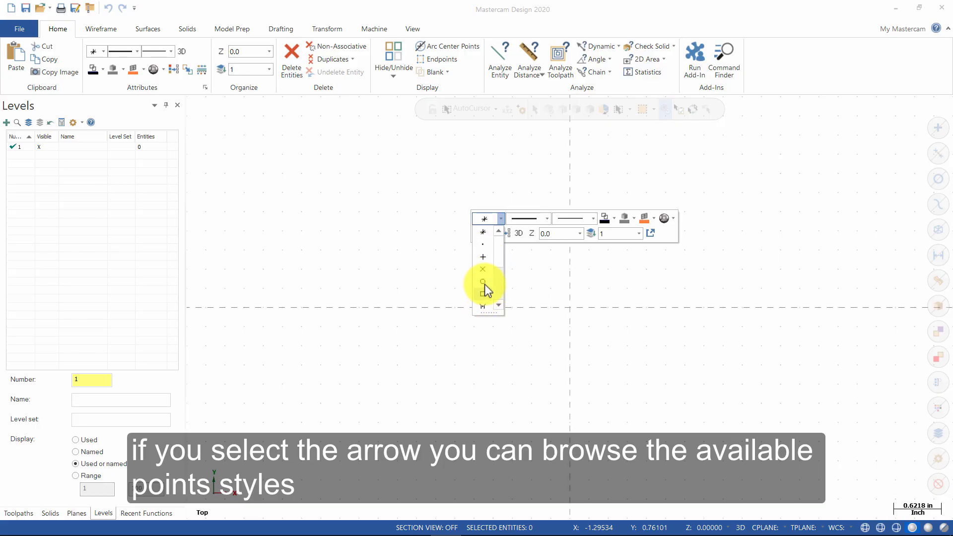
click(500, 219)
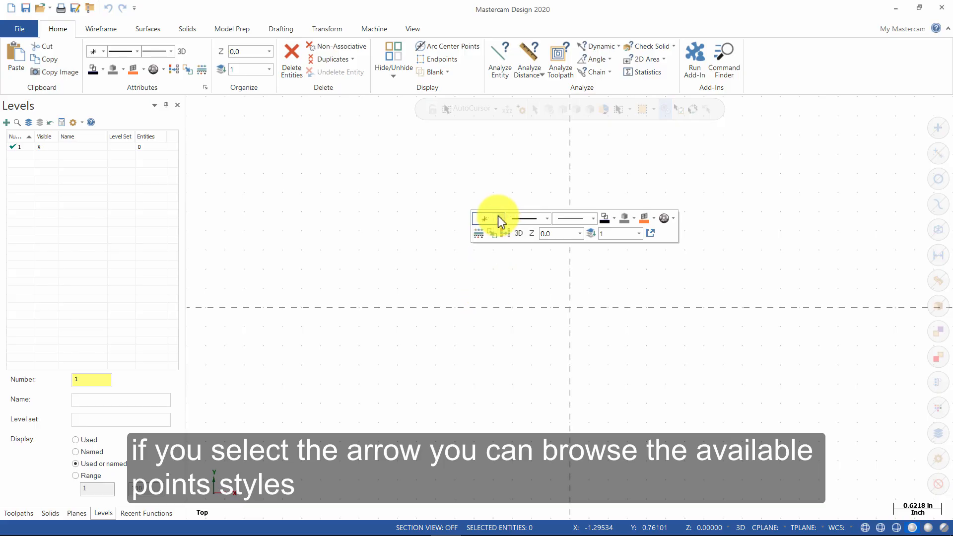
- Browse the available line styles and line widths for wireframe entities without changing them
click(547, 219)
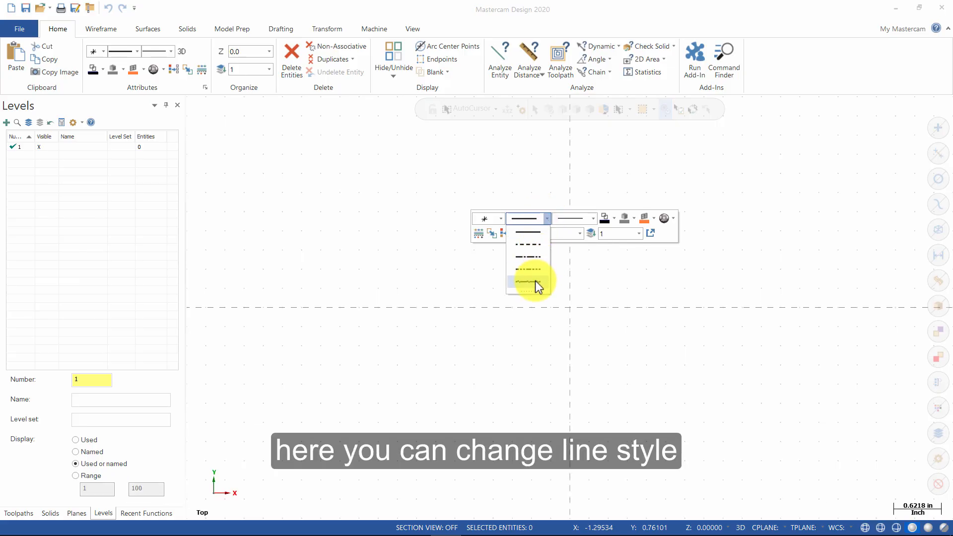
click(548, 218)
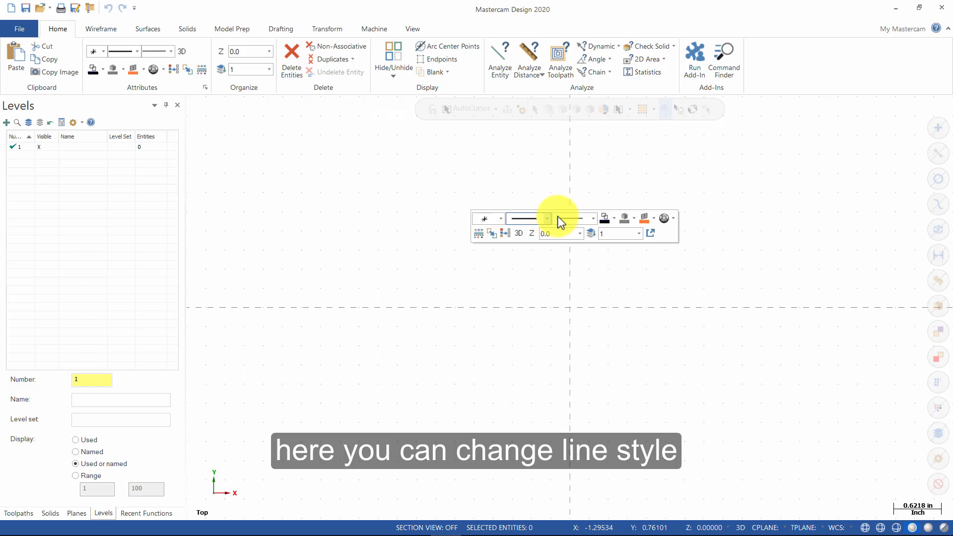
click(595, 220)
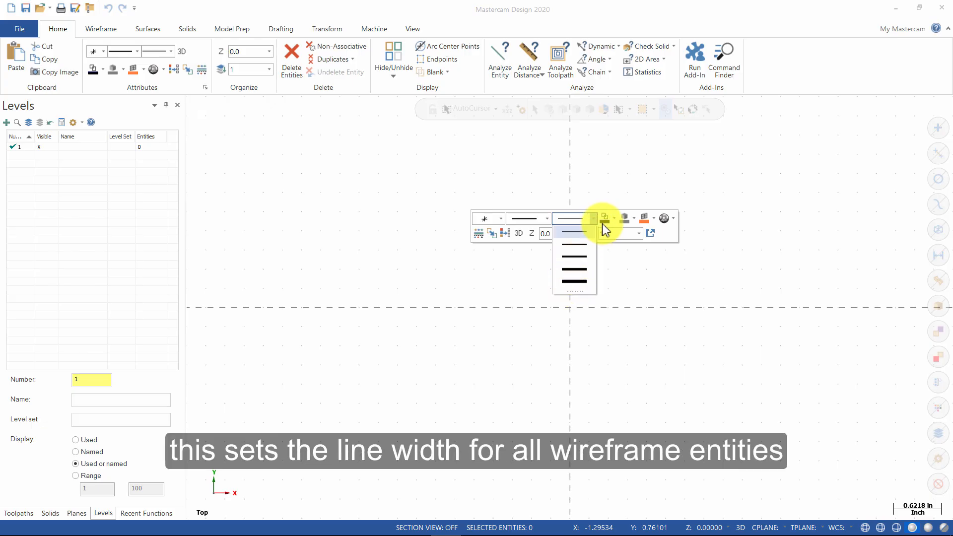
click(615, 217)
- View the colour palettes for wireframe, solid and surface geometry
click(615, 216)
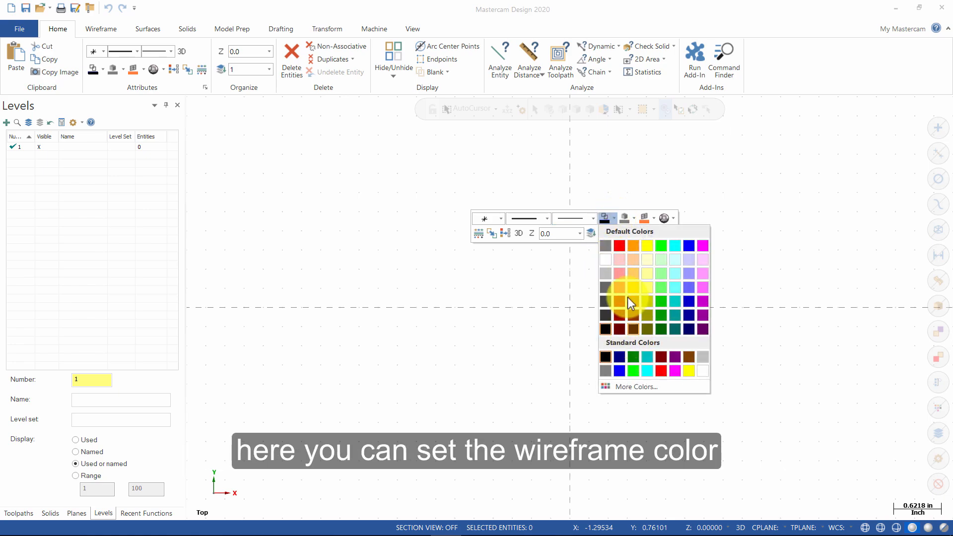
click(615, 219)
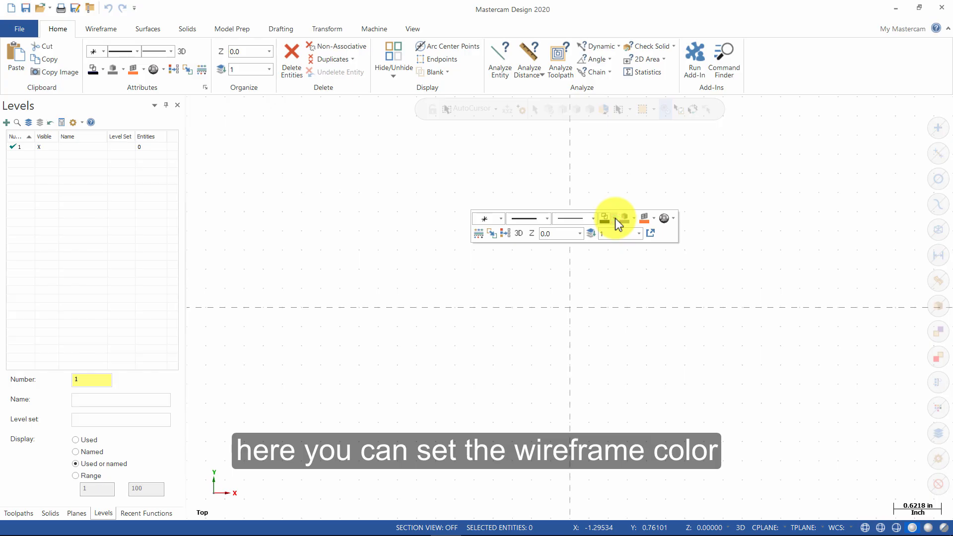
click(634, 220)
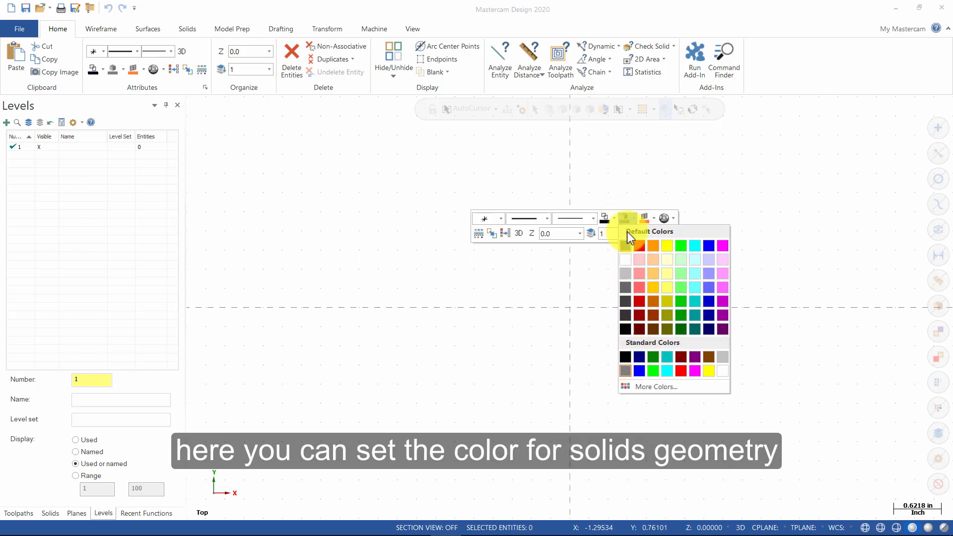
click(629, 214)
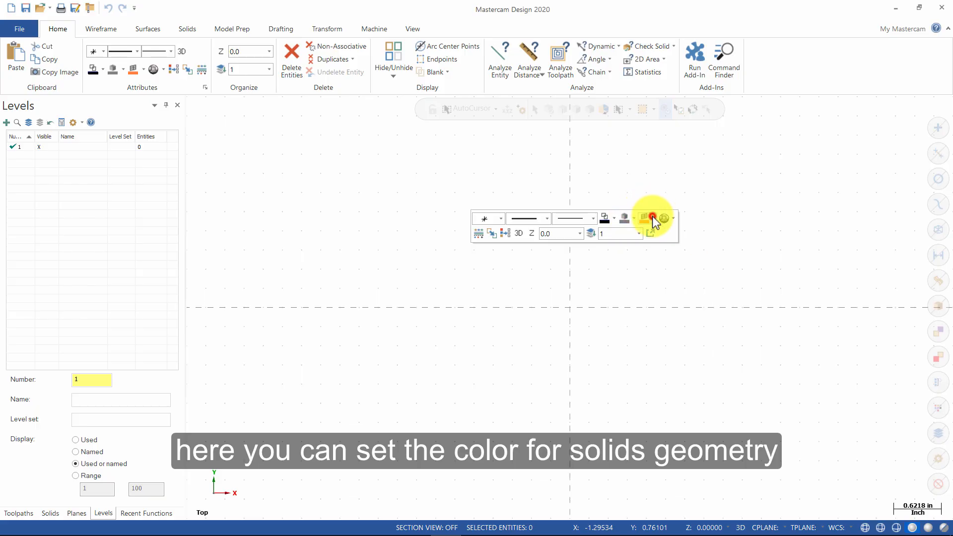
click(653, 217)
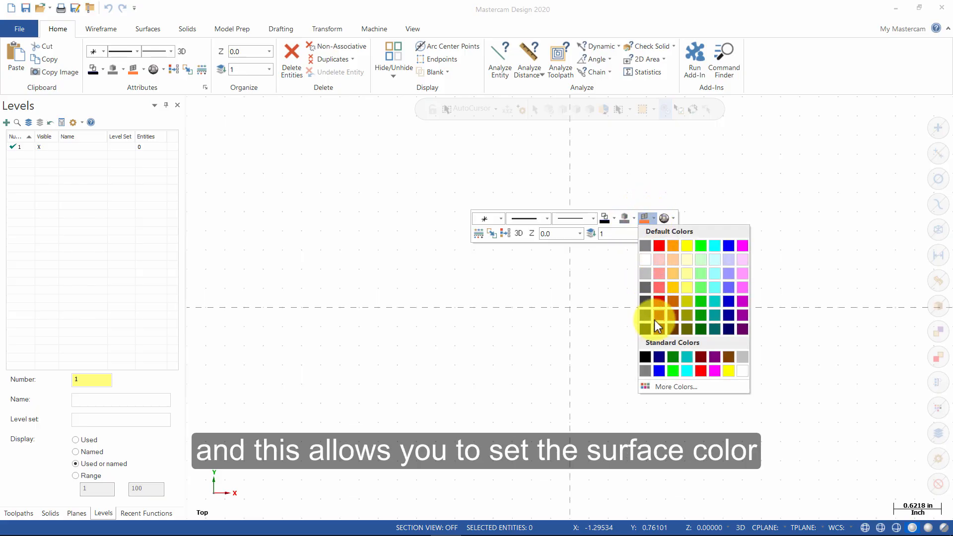
- Toggle the attributes panel to stay on in the graphics window and off again, then bring up the attribute options once more
click(656, 217)
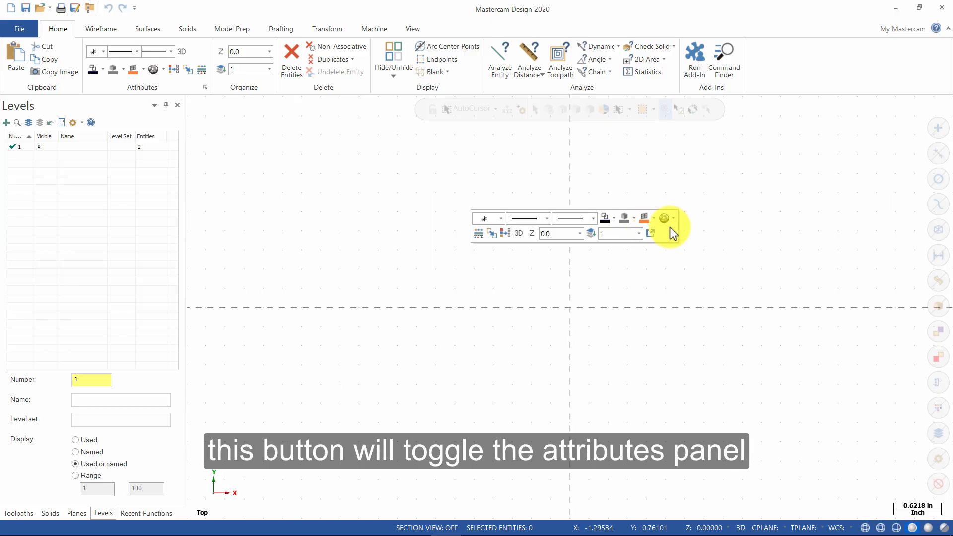
click(653, 231)
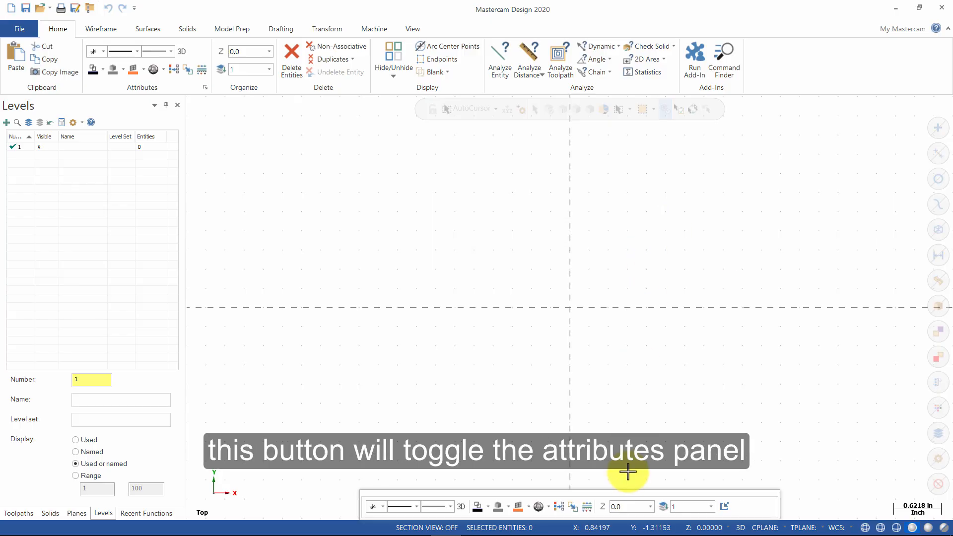
click(719, 508)
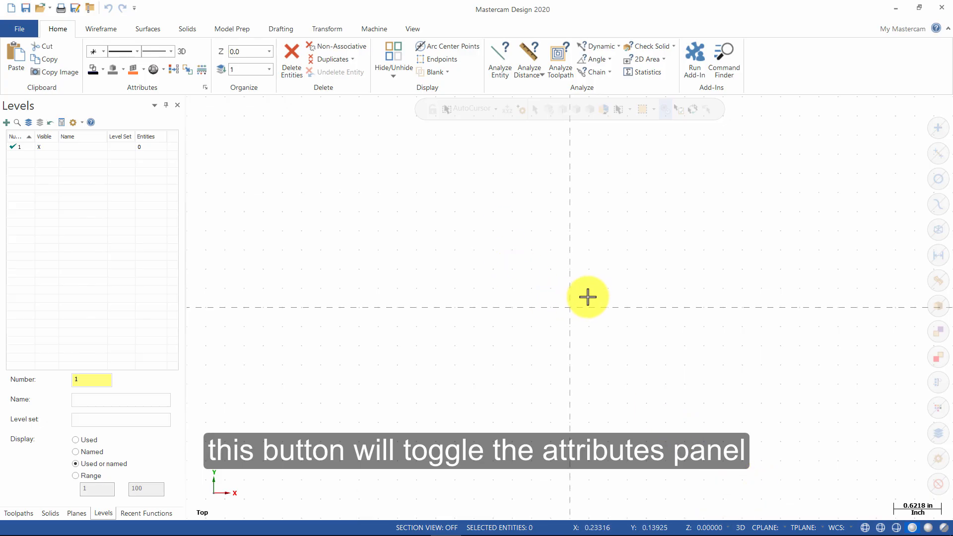
right_click(660, 187)
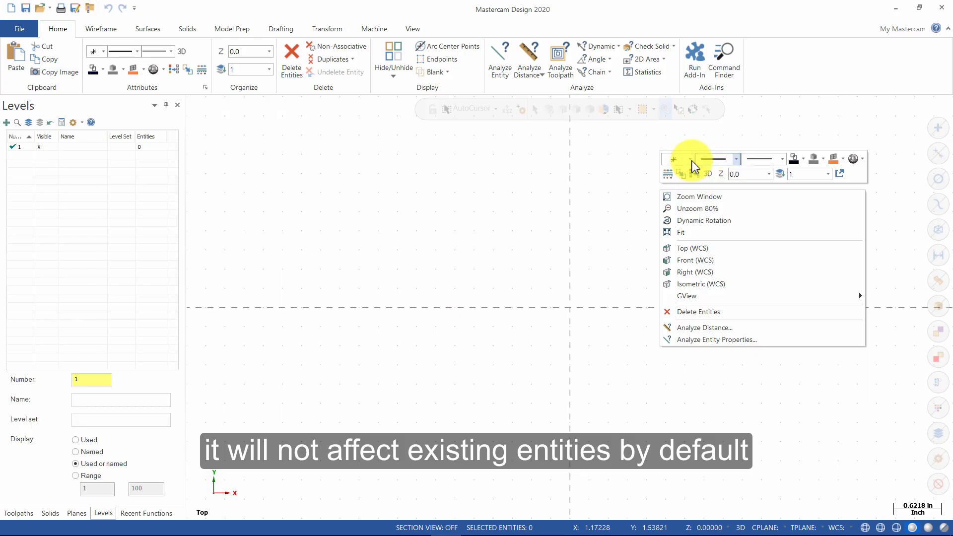
- Sketch a freeform two-endpoint line with the current attributes, sloping down from about X -3.13, Y 1.44 to just above and left of the origin
click(107, 32)
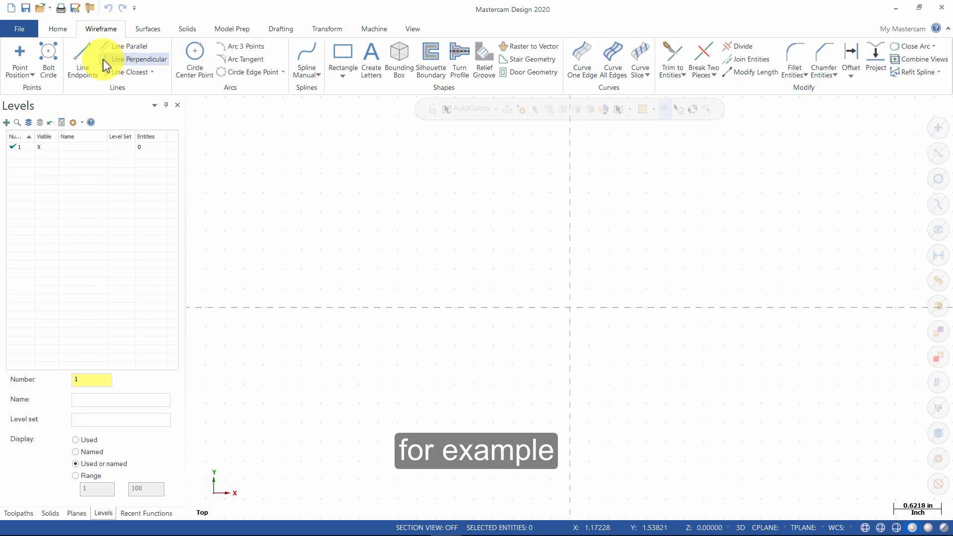
click(85, 63)
click(329, 197)
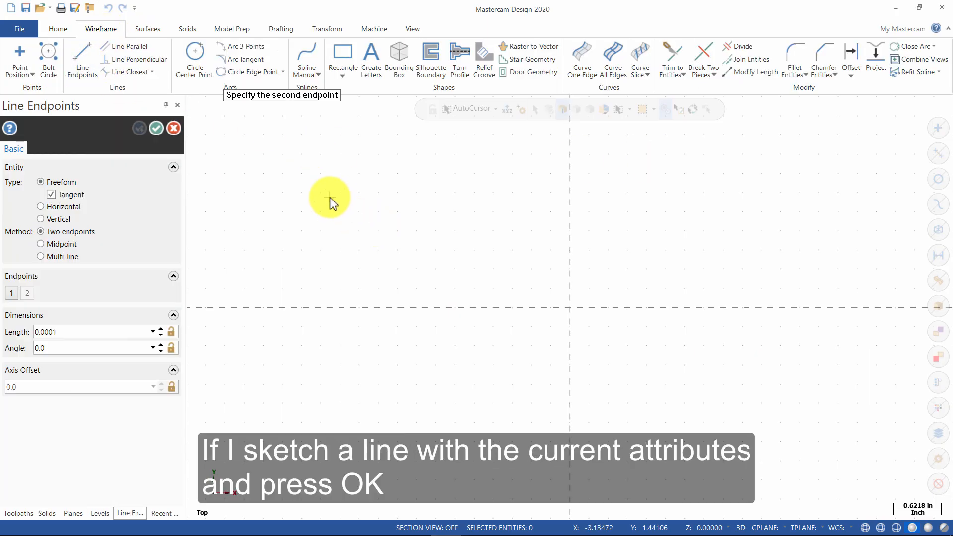
click(542, 274)
click(156, 128)
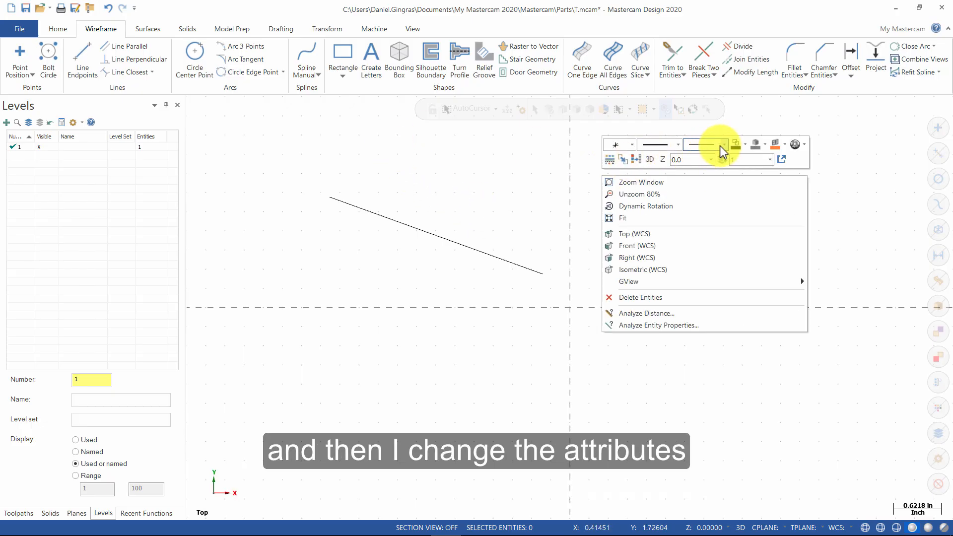
- With nothing selected, set the default line width to the thickest option and the line style to long dash with two short dashes
click(724, 144)
click(713, 208)
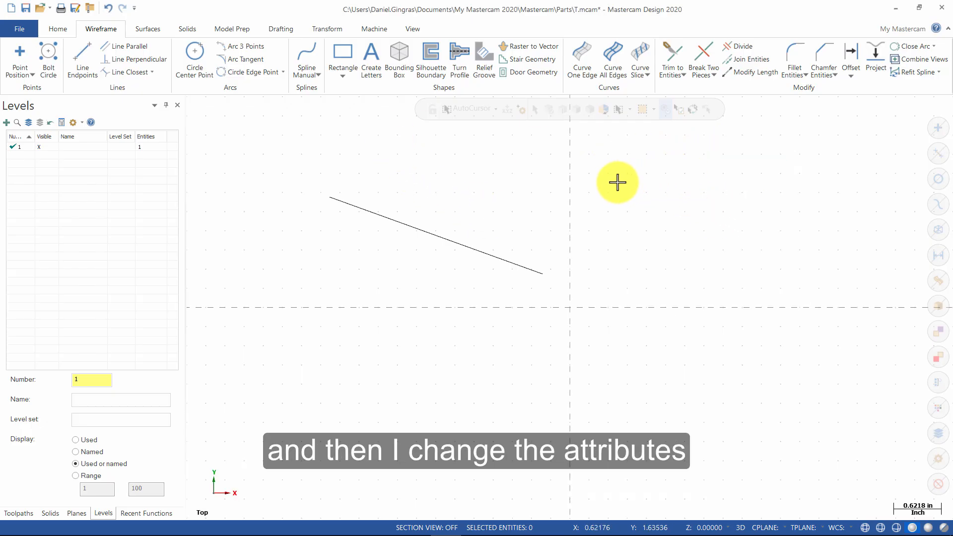
right_click(644, 182)
click(691, 151)
click(687, 205)
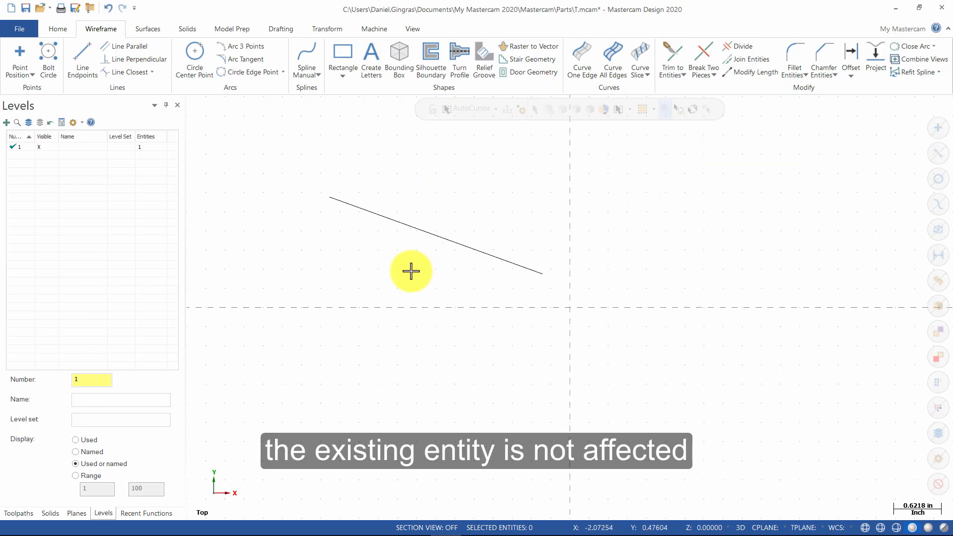
click(347, 158)
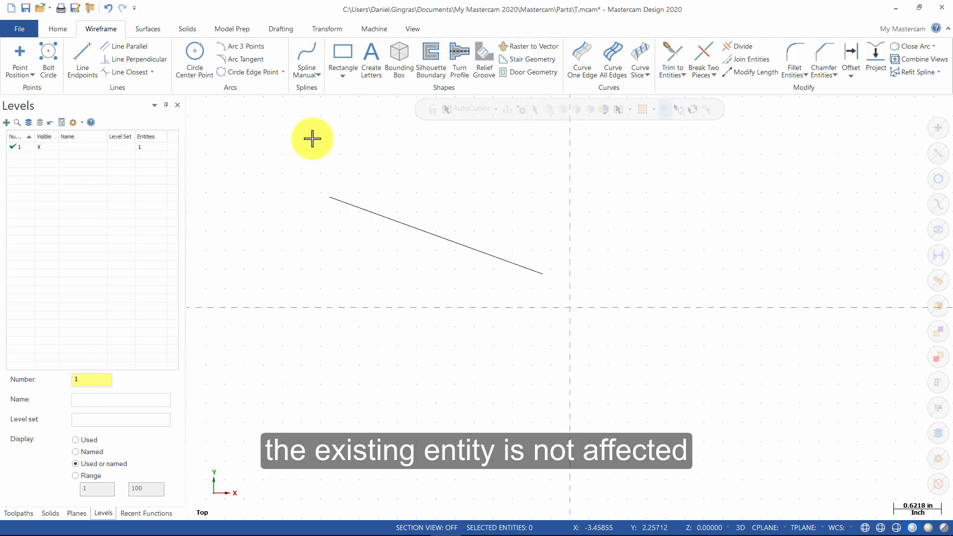
- Sketch a second freeform line above the first, about 3.87 in long at about 348 degrees
click(82, 57)
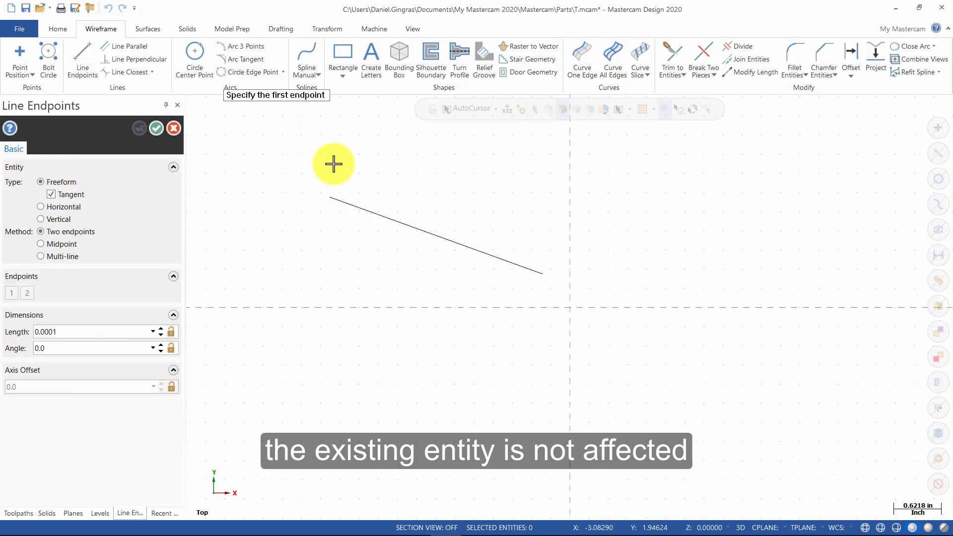
click(334, 164)
click(623, 226)
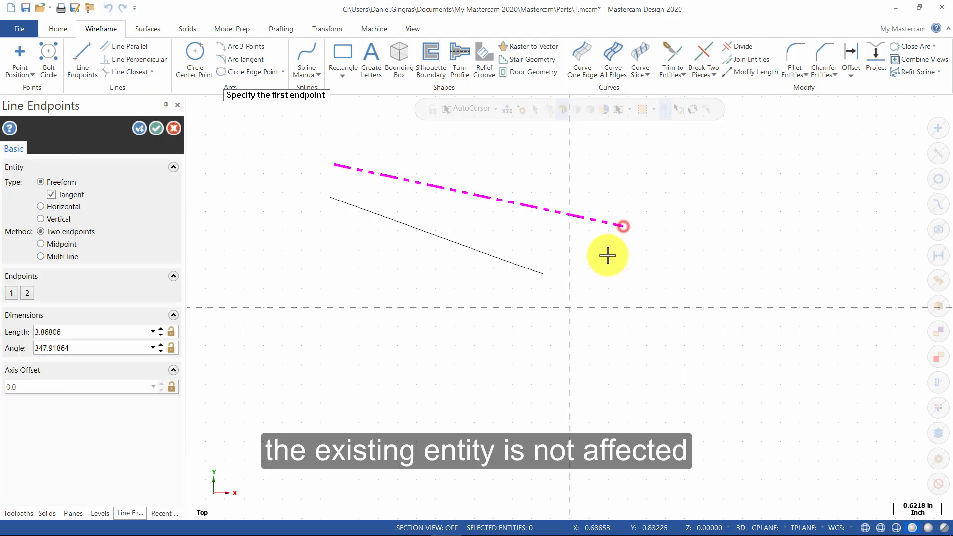
click(166, 129)
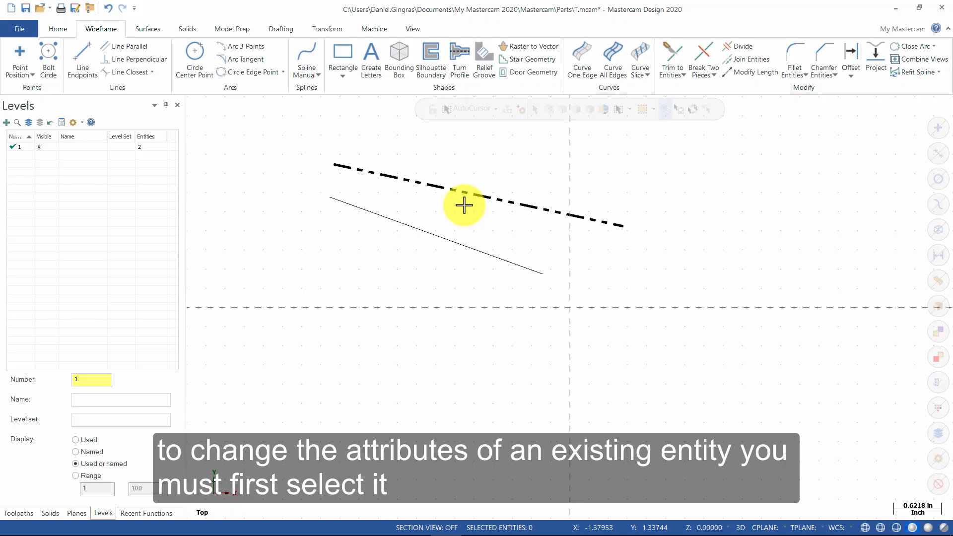
- Give the lower thin solid line the long dash with two short dashes style and the thickest line width
click(457, 243)
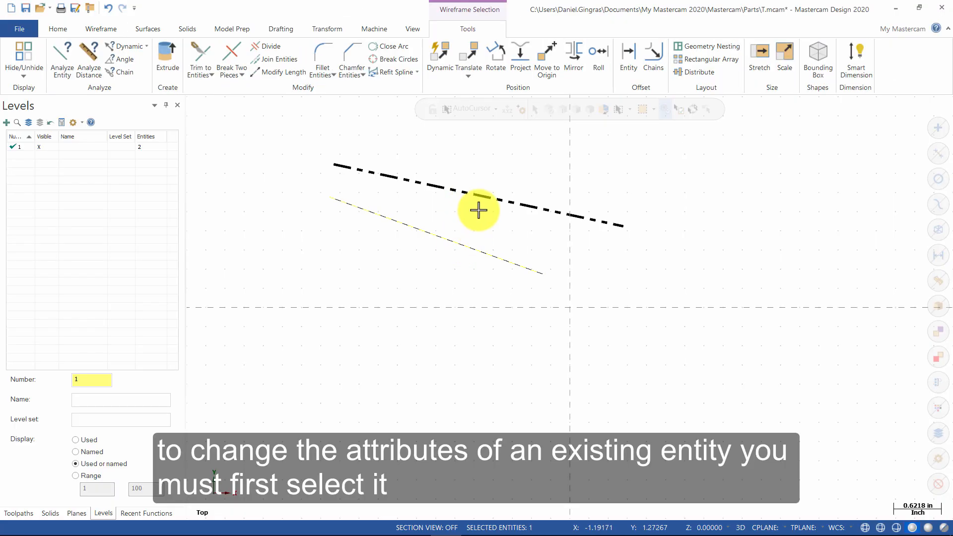
right_click(478, 211)
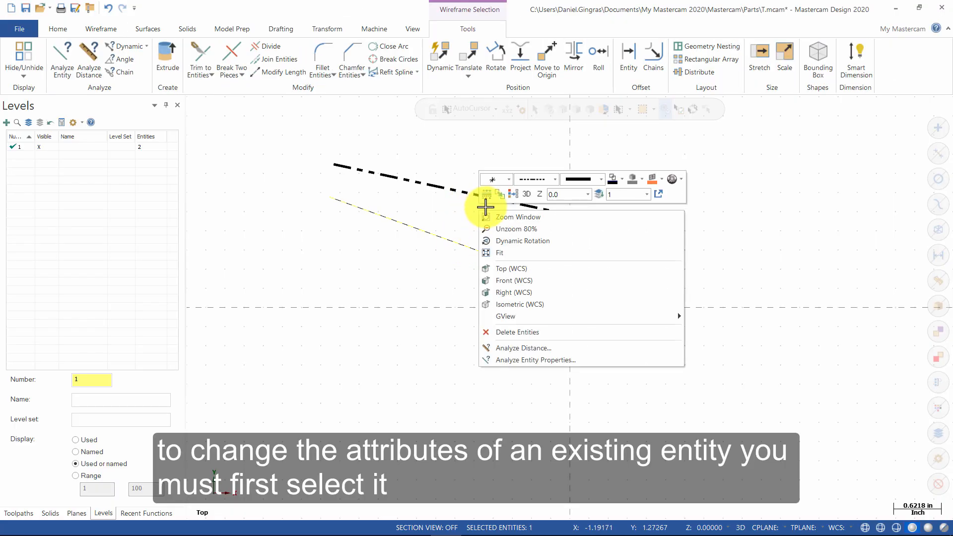
click(555, 179)
click(540, 231)
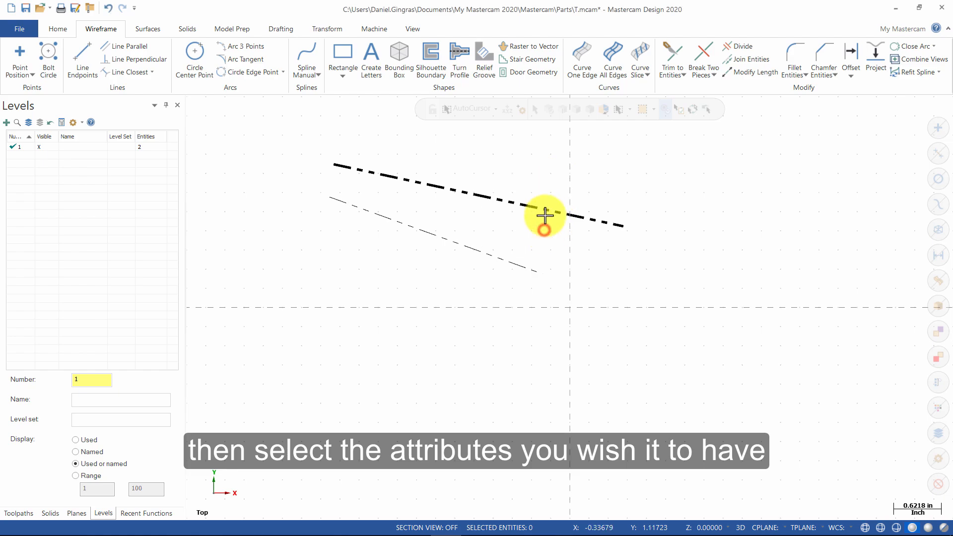
click(484, 254)
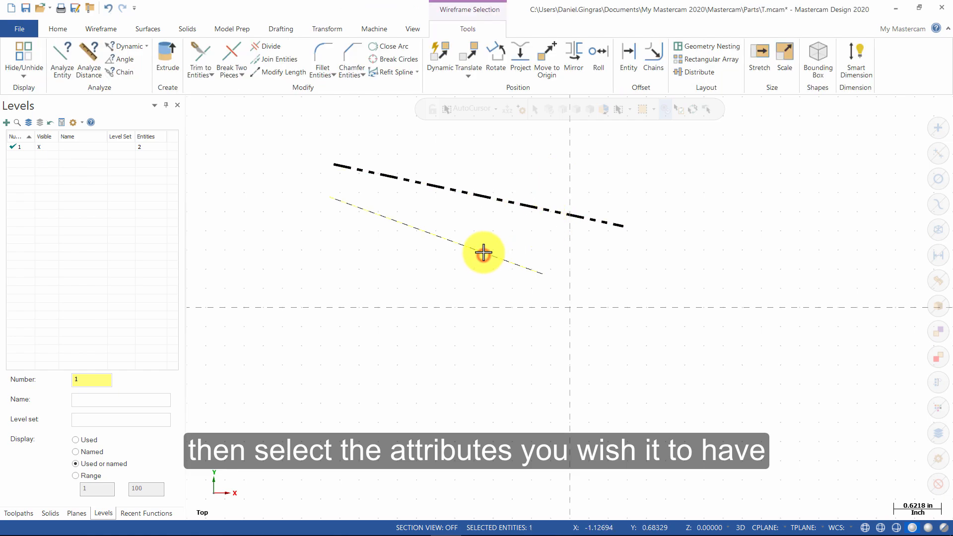
right_click(529, 231)
click(653, 202)
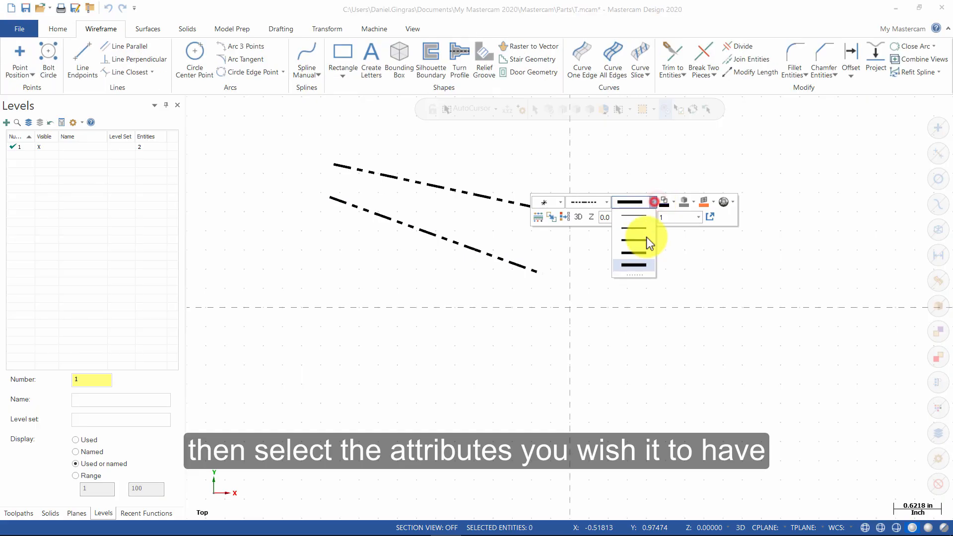
click(644, 268)
- Change the wireframe color of the lower line to the bright blue default color
click(512, 261)
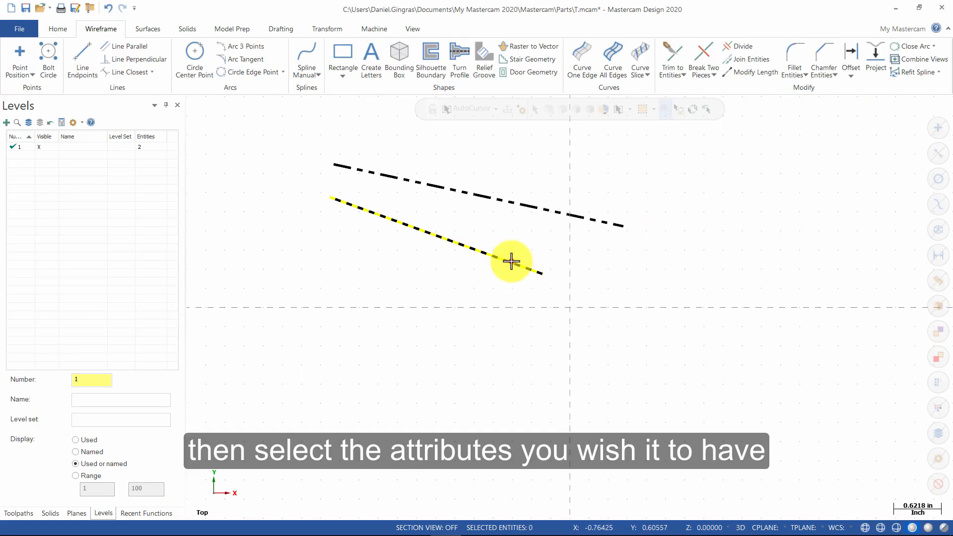
right_click(517, 230)
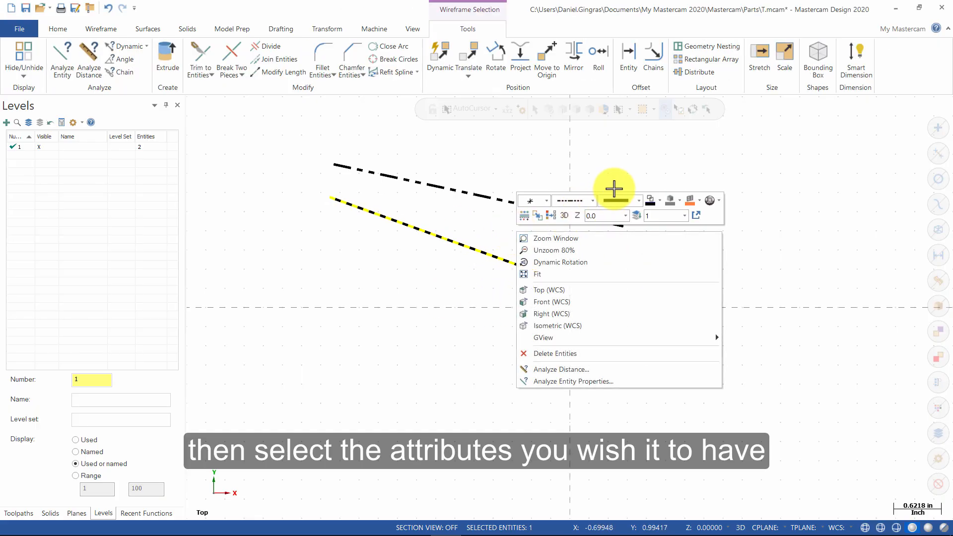
click(659, 201)
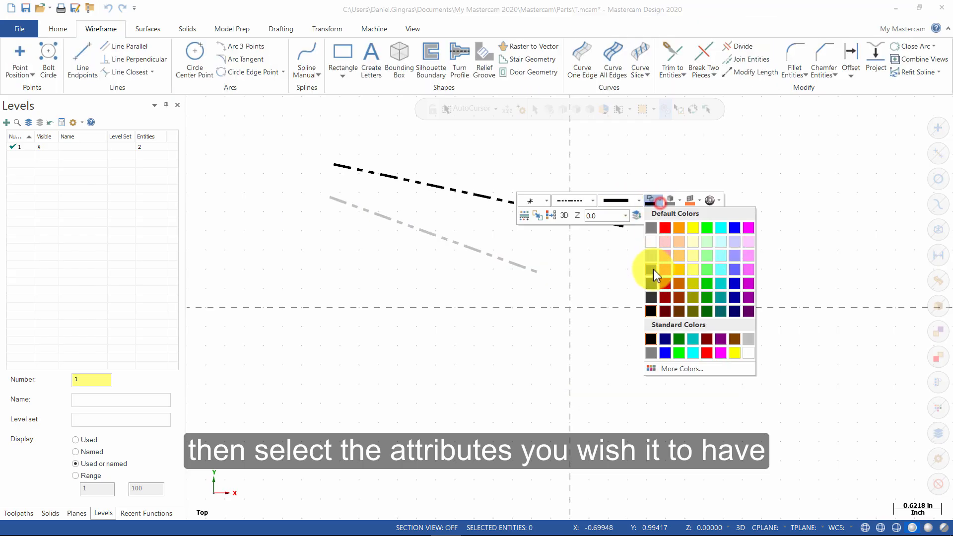
click(735, 228)
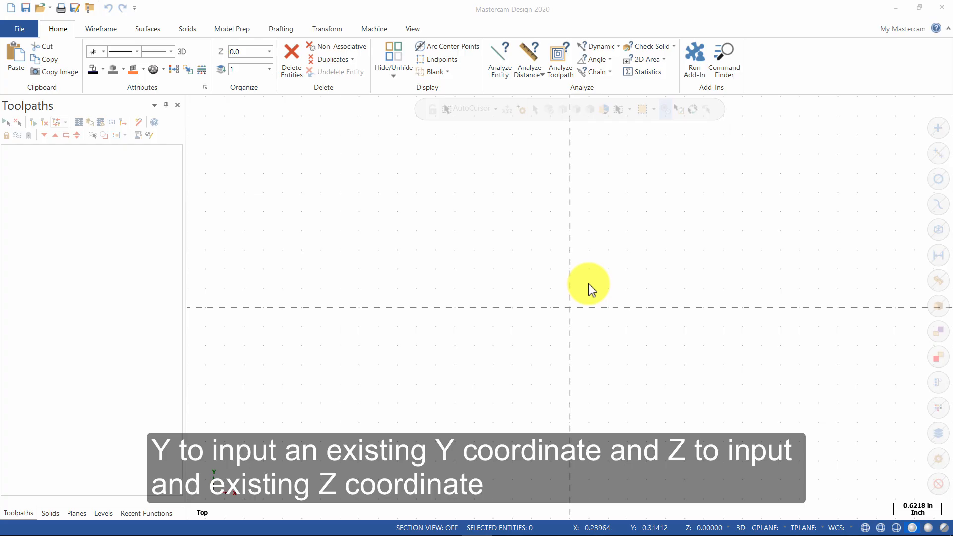
- Sketch a vertical line about 2.05 in long upward from the origin with Line Endpoints
click(96, 31)
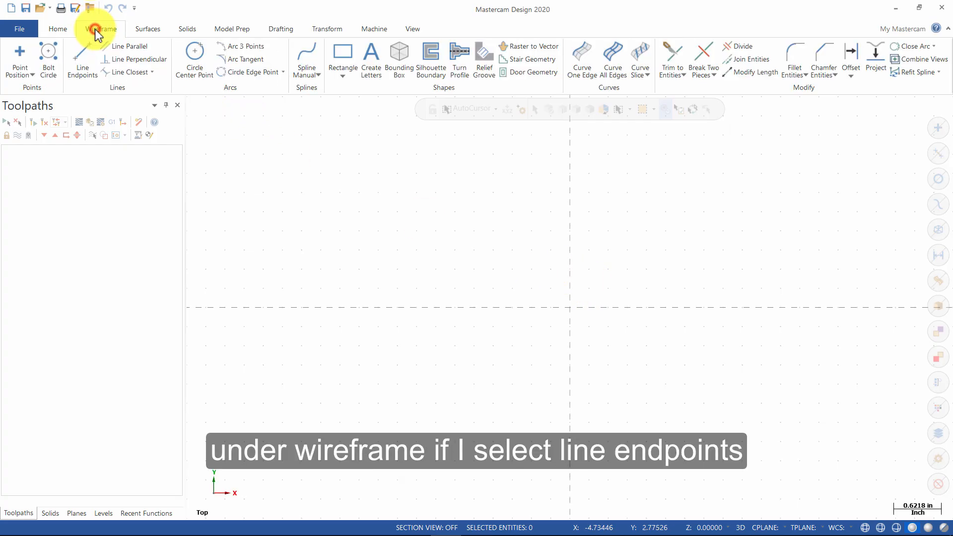
click(91, 68)
click(574, 309)
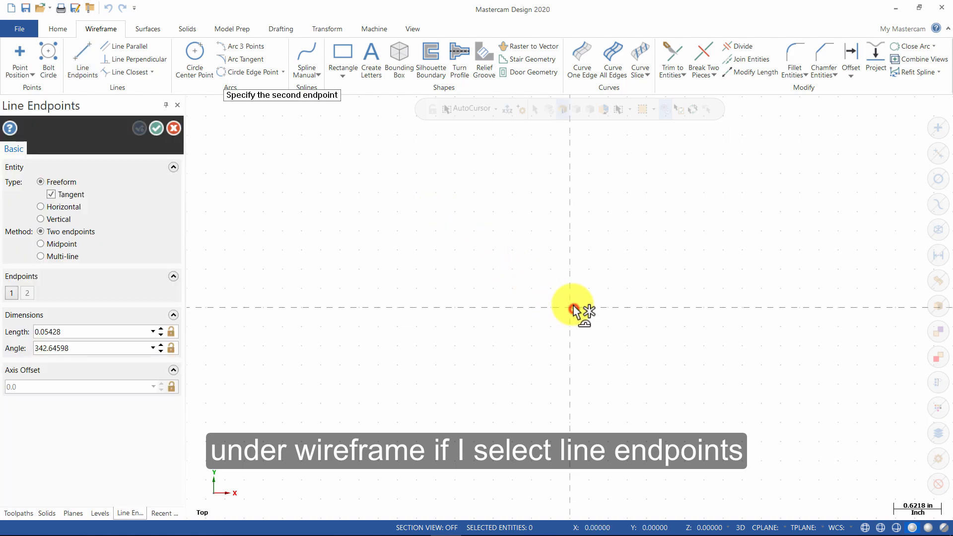
click(570, 149)
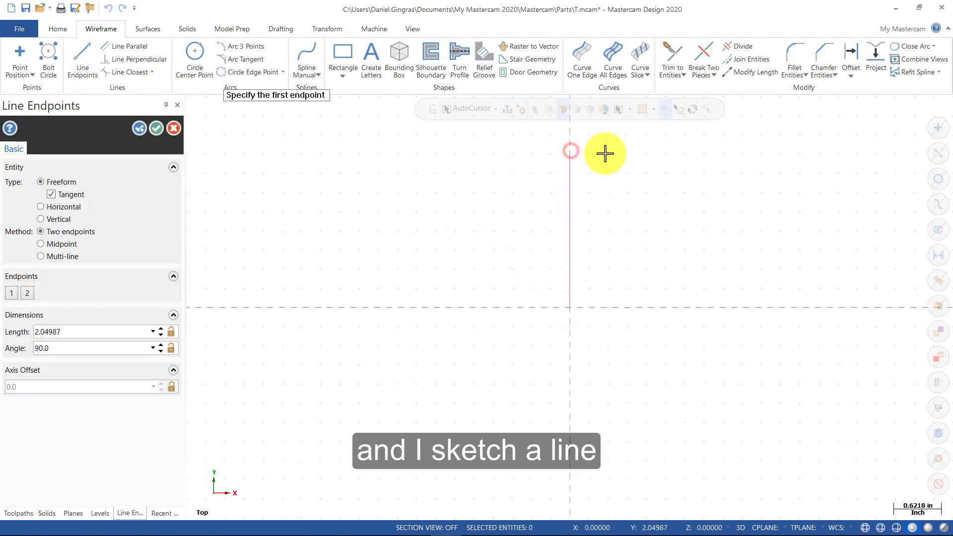
click(154, 129)
- Sketch a horizontal line about 2.09 in long from the origin along the positive X axis
click(94, 64)
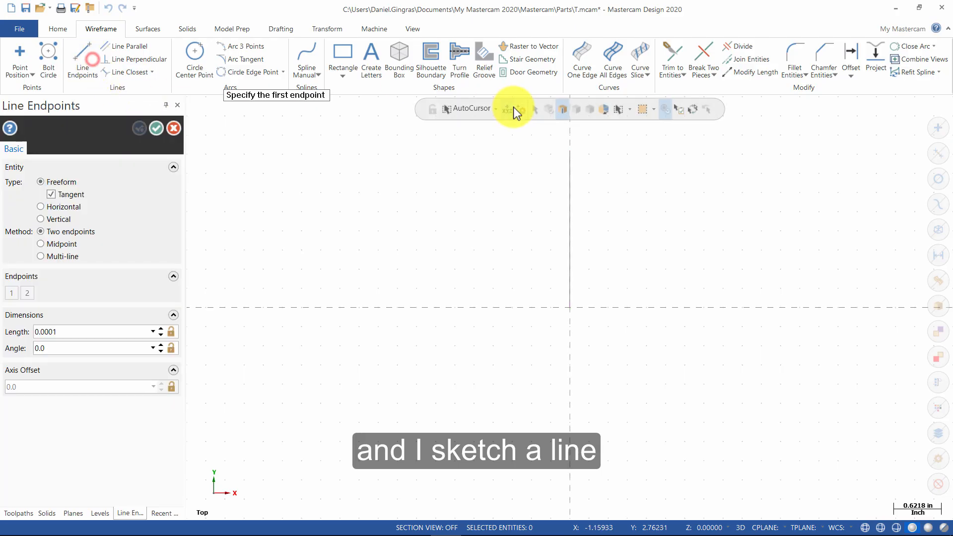
click(570, 308)
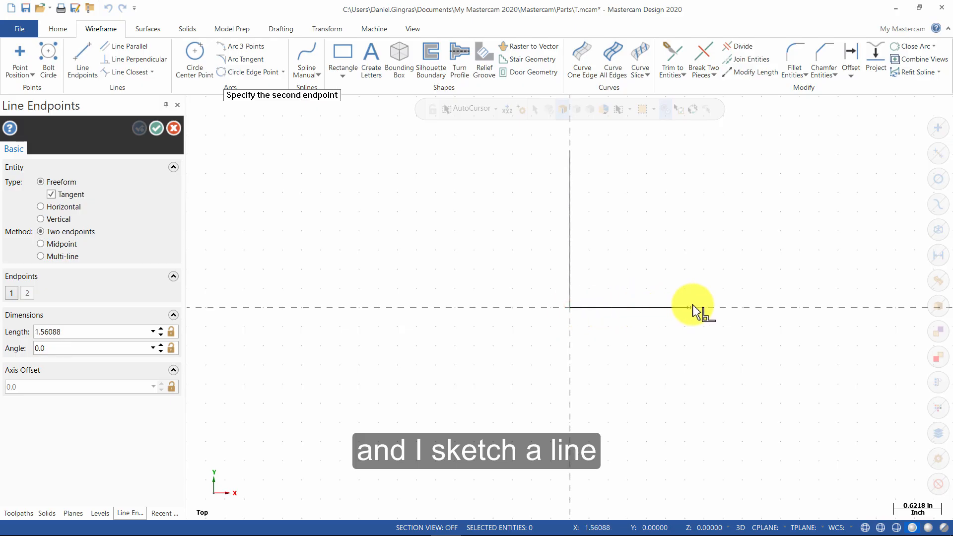
click(730, 308)
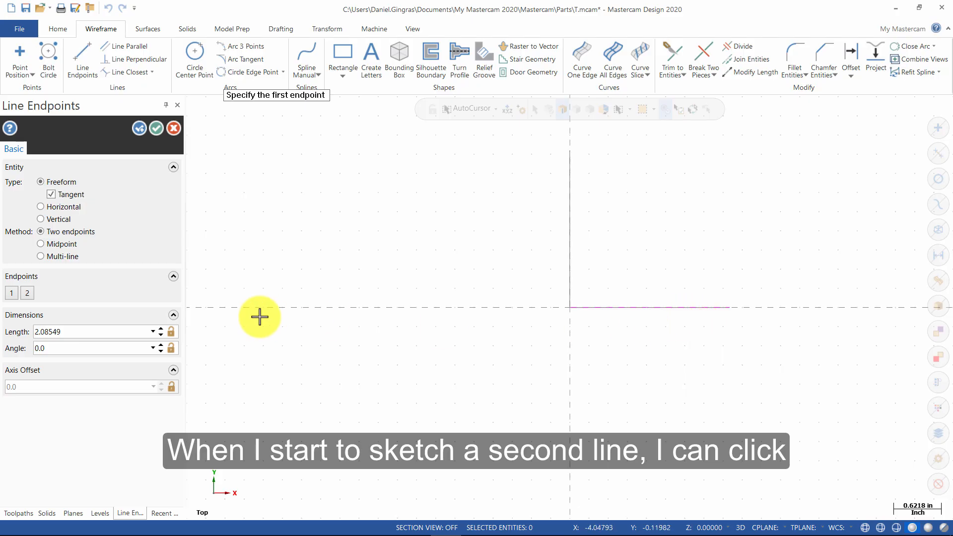
- Match the horizontal line's length to the vertical line by entering L as the length and picking the vertical line
click(104, 330)
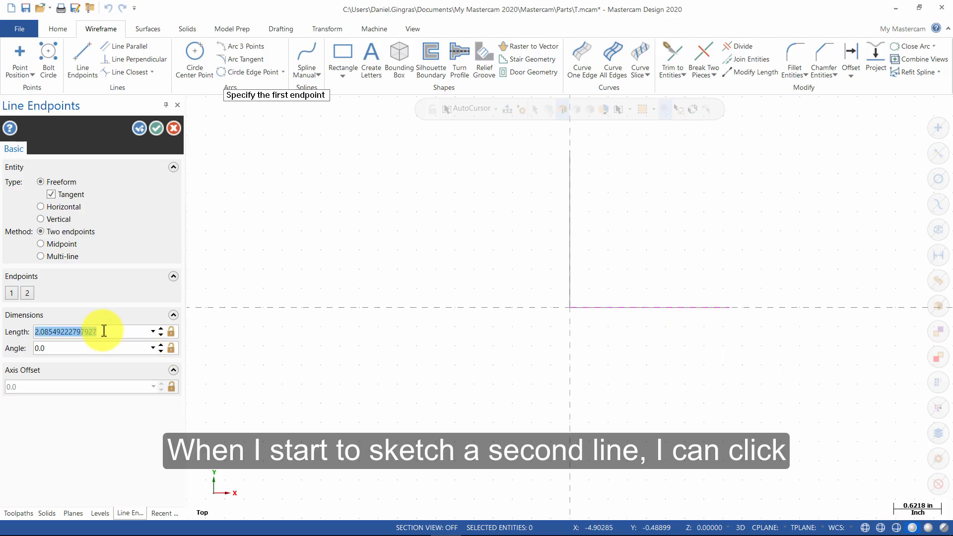
text(L)
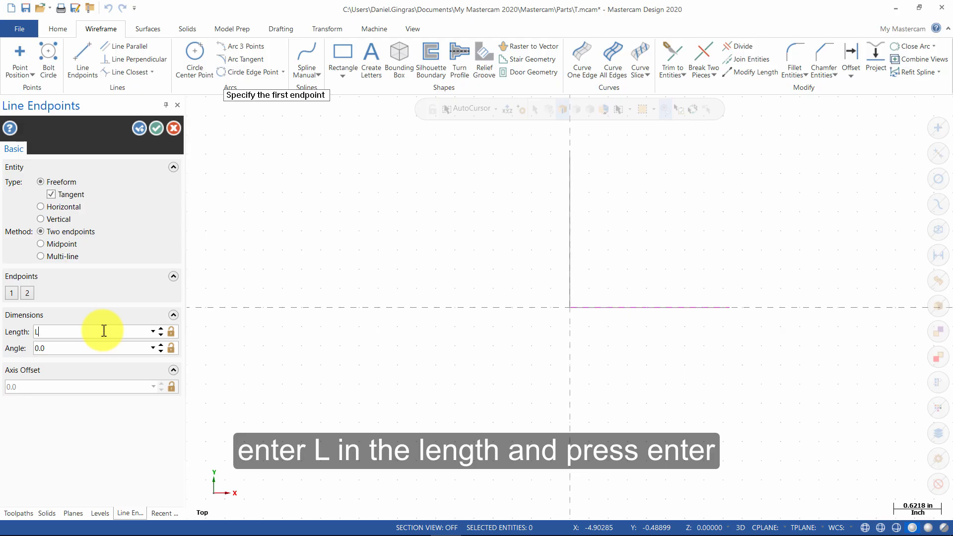
key(Return)
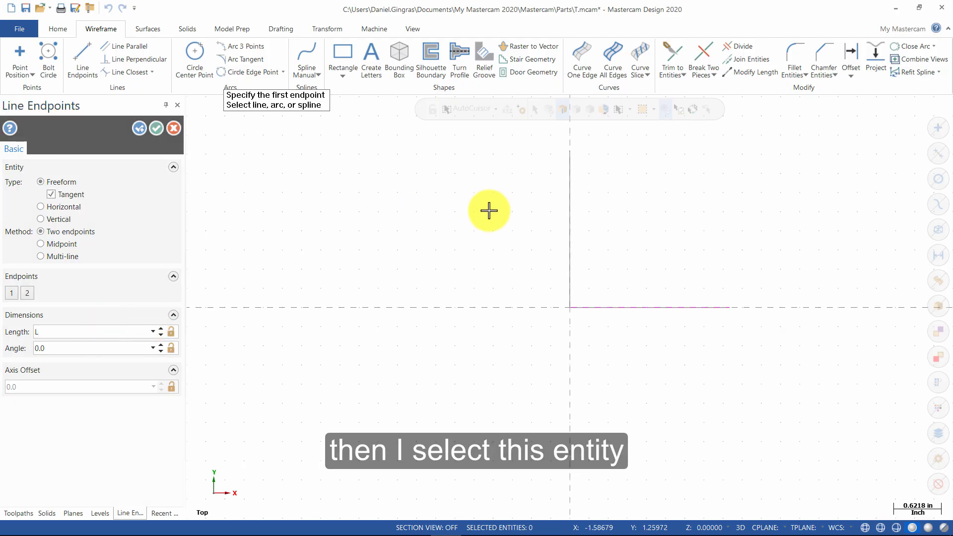
click(569, 220)
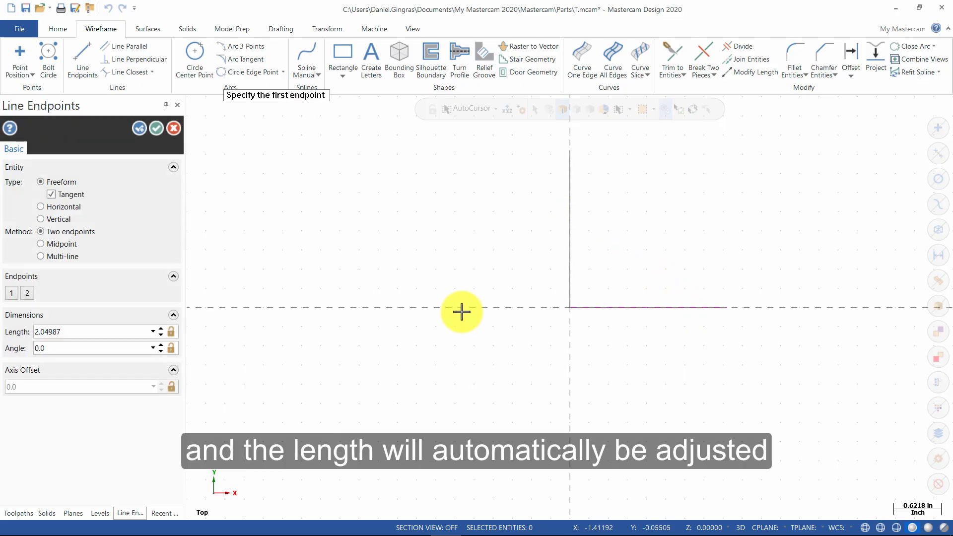
click(157, 128)
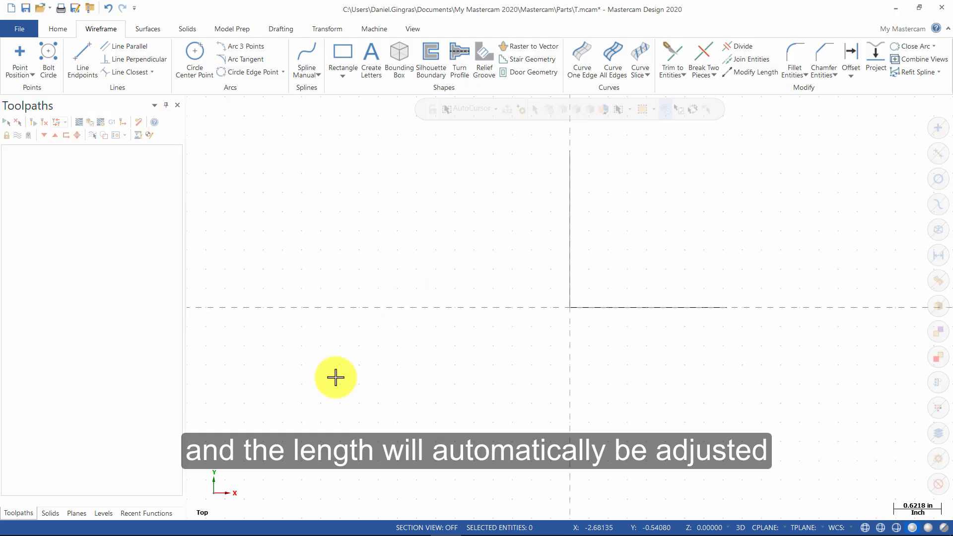
- Analyze the entity properties of the vertical line to check its length
scroll(294, 436, down, 1)
scroll(295, 436, down, 1)
click(511, 224)
right_click(511, 225)
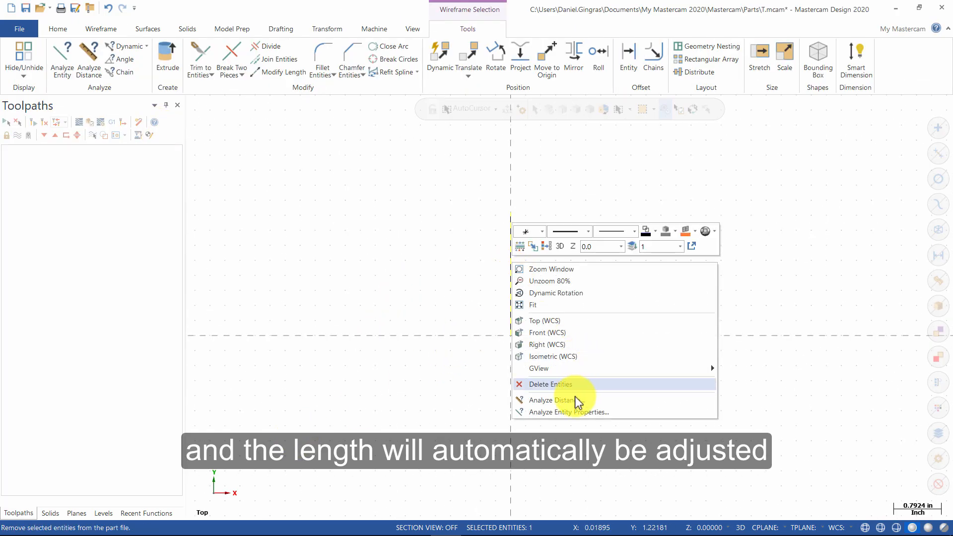
click(573, 412)
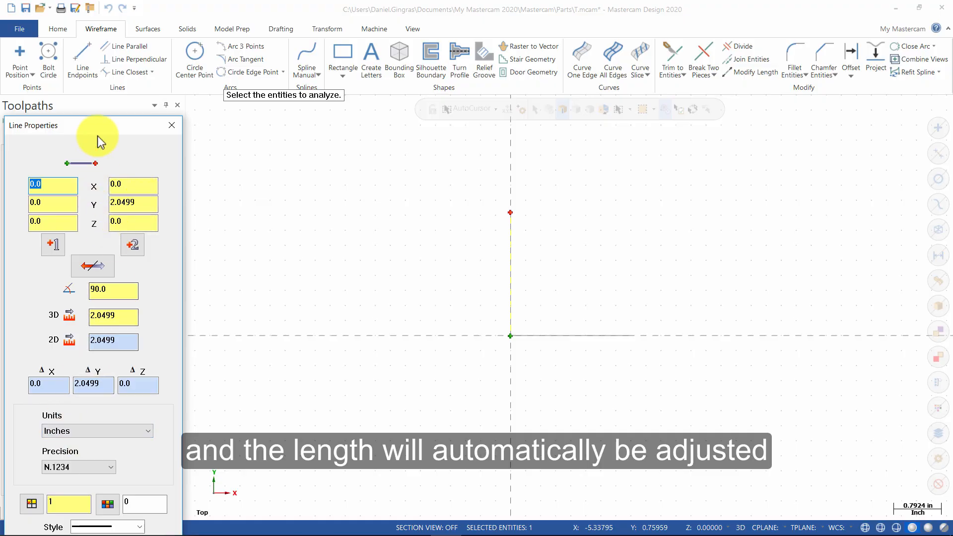
- Analyze the horizontal line's properties to compare its length with the vertical line, and close the properties
drag(127, 105, 274, 13)
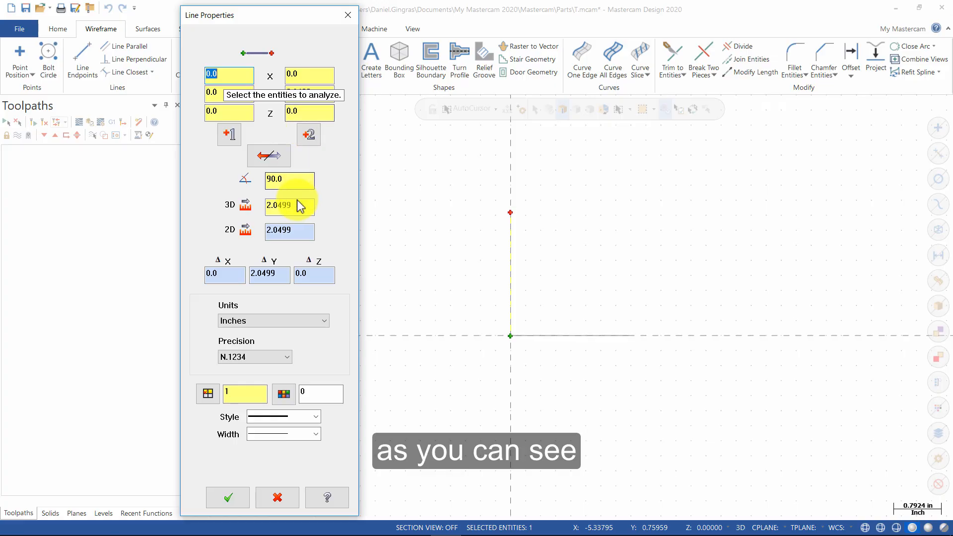
drag(273, 21, 402, 16)
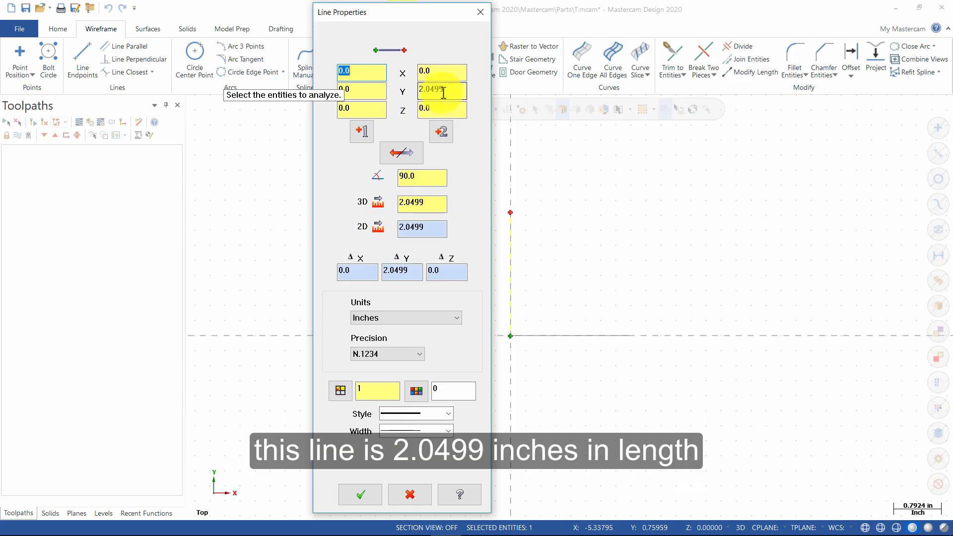
click(571, 336)
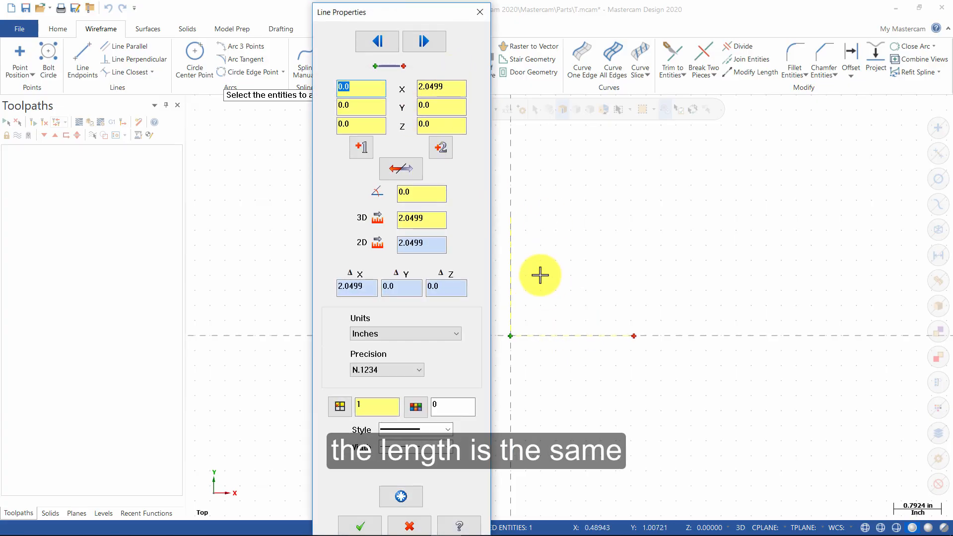
click(367, 528)
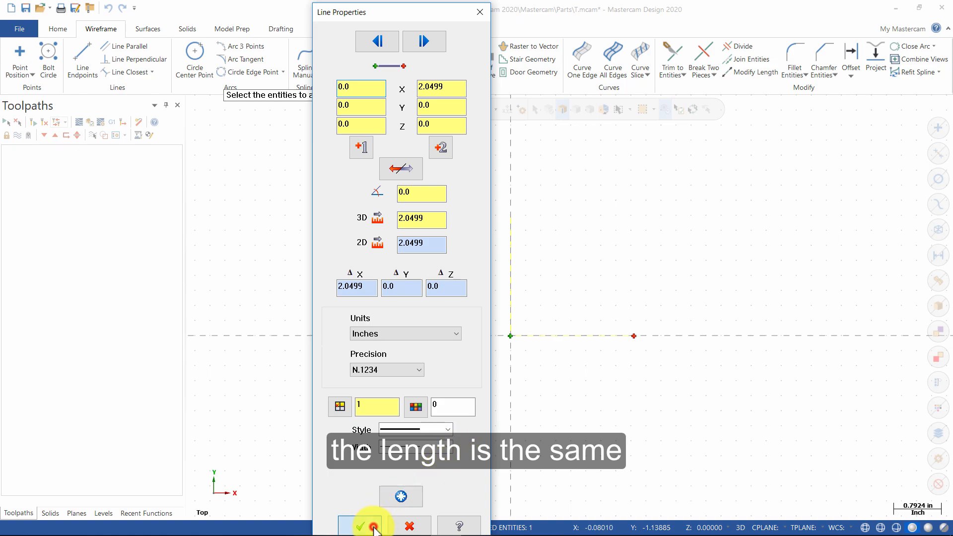
- Draw a circle of about 1.27 in radius centered on the vertical line's upper endpoint with Circle Center Point
click(191, 60)
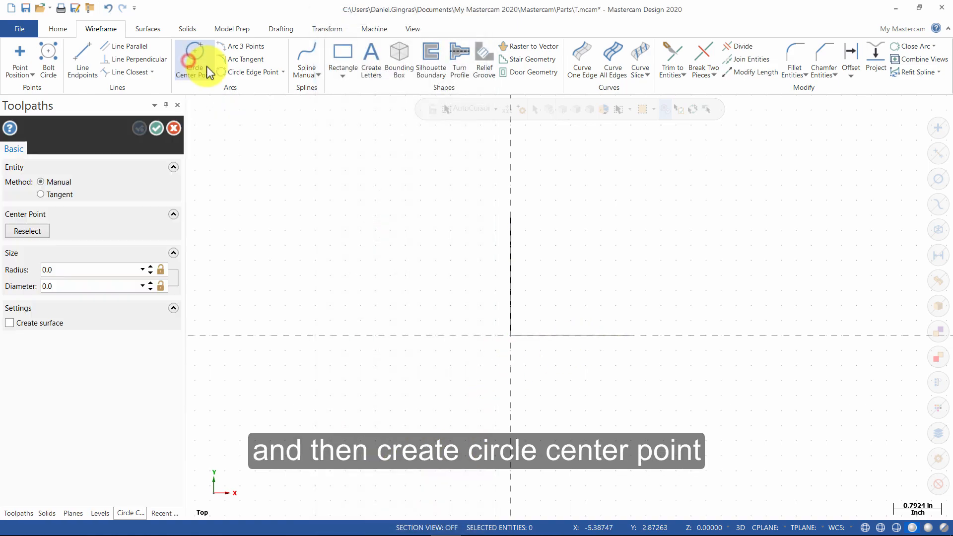
click(511, 213)
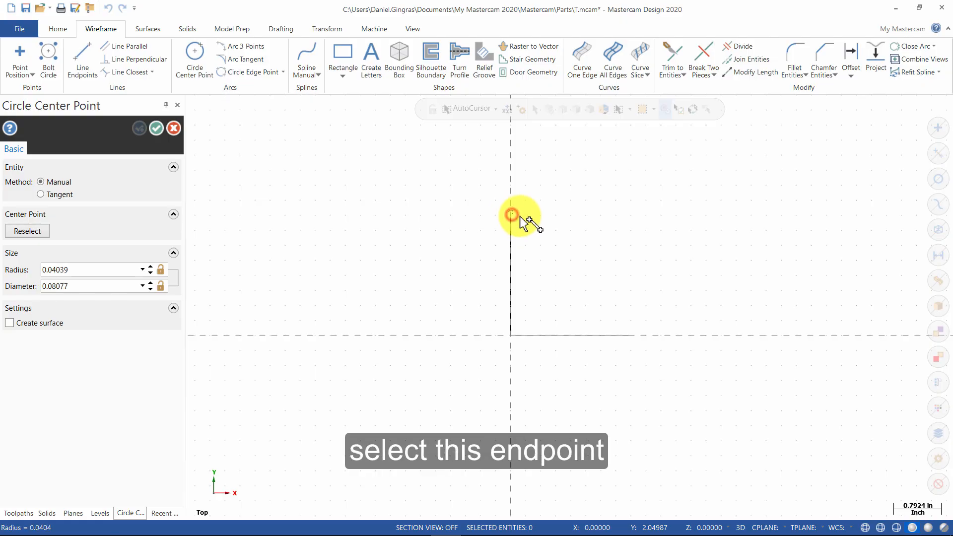
click(586, 229)
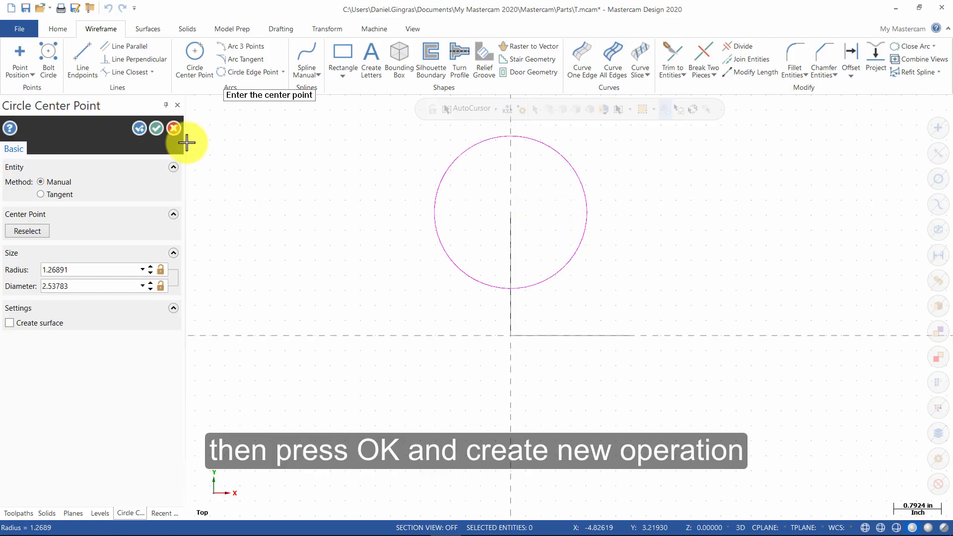
click(140, 129)
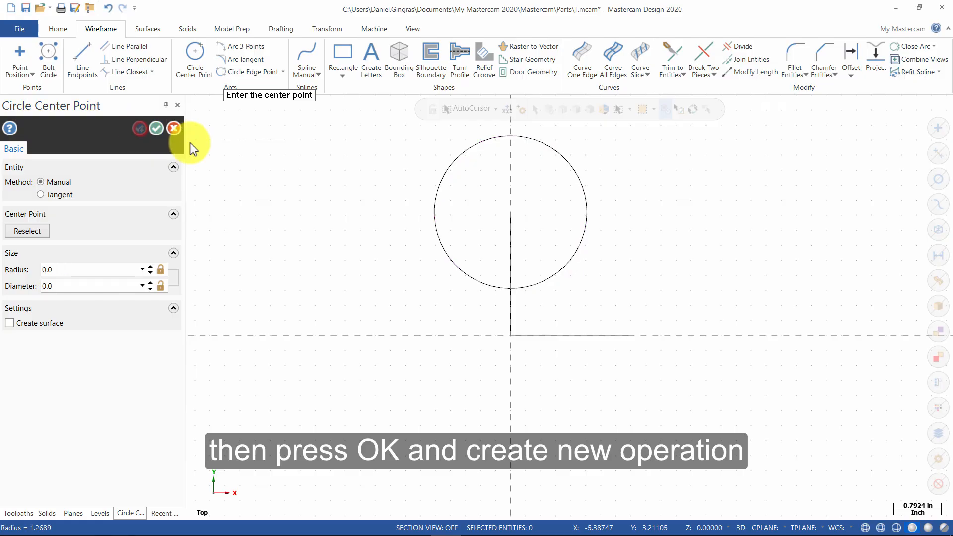
- Draw a second circle centered on the horizontal line's outer endpoint and match its radius to the first circle by entering R and picking that circle
click(634, 336)
click(666, 366)
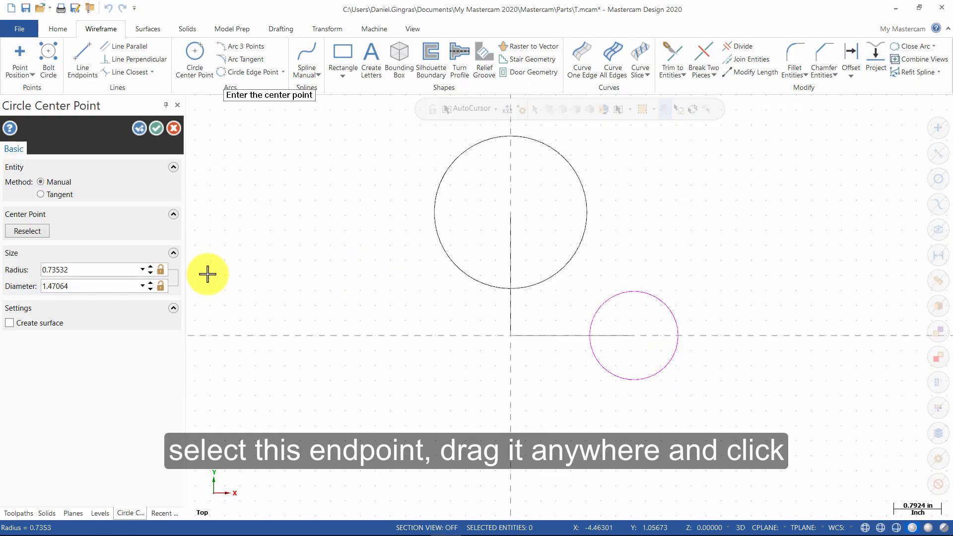
click(121, 272)
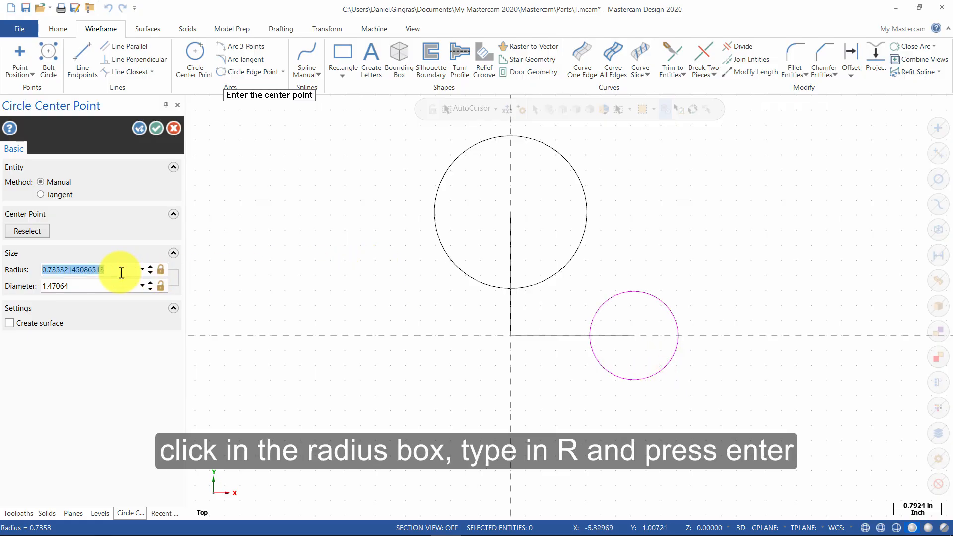
text(R)
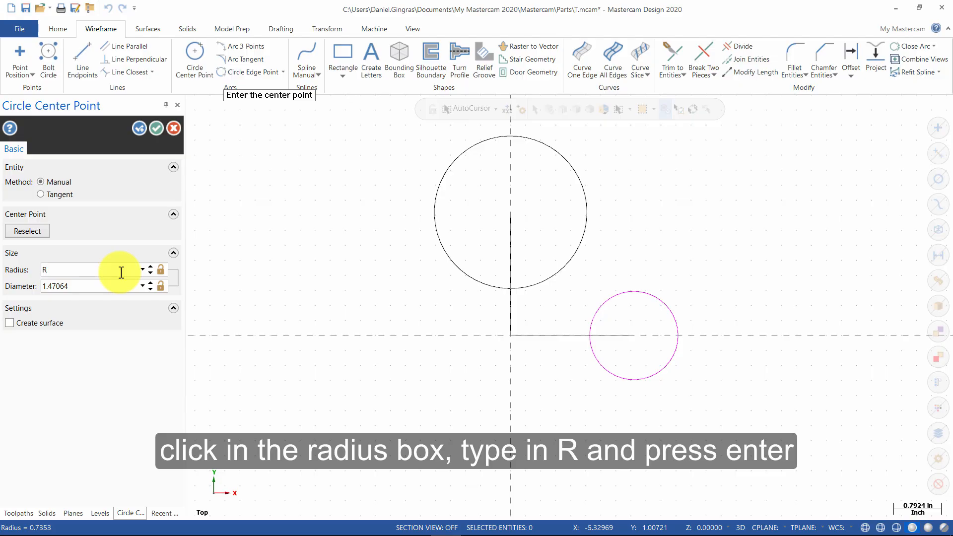
key(Return)
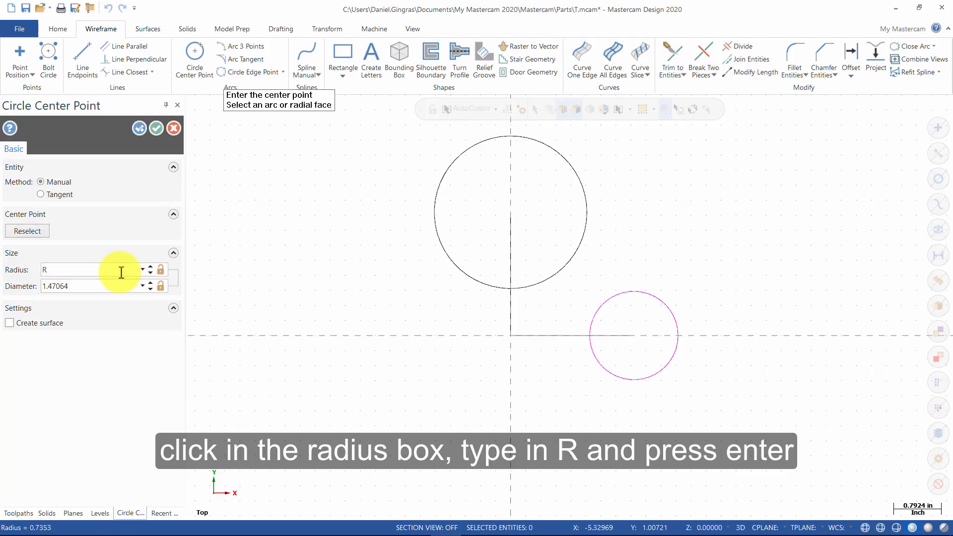
click(587, 224)
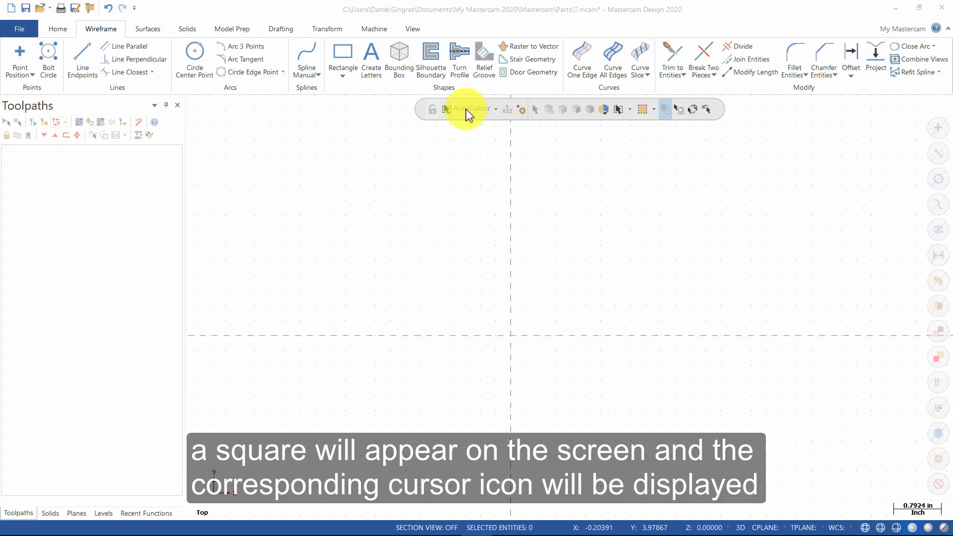
- Draw a freehand circle above and to the left of the origin with Circle Center Point
click(195, 56)
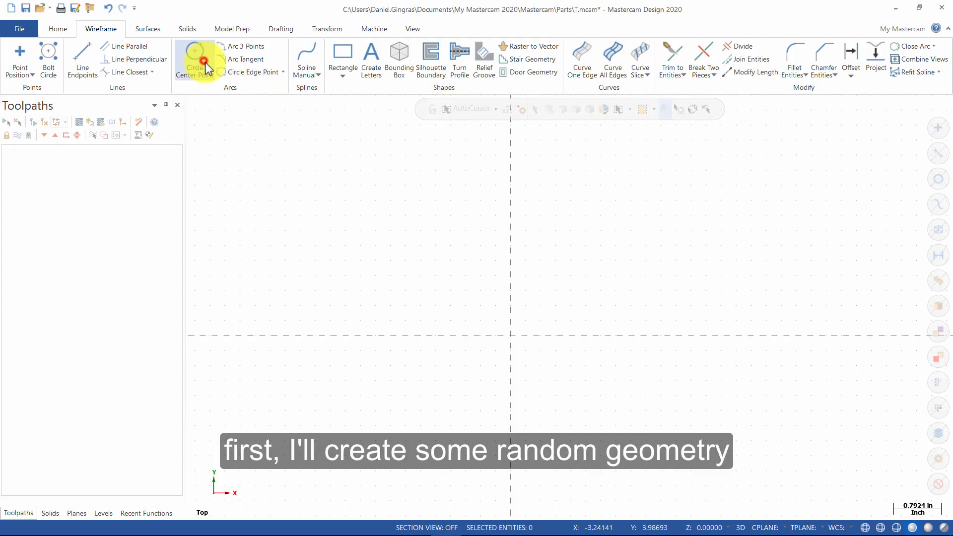
click(375, 199)
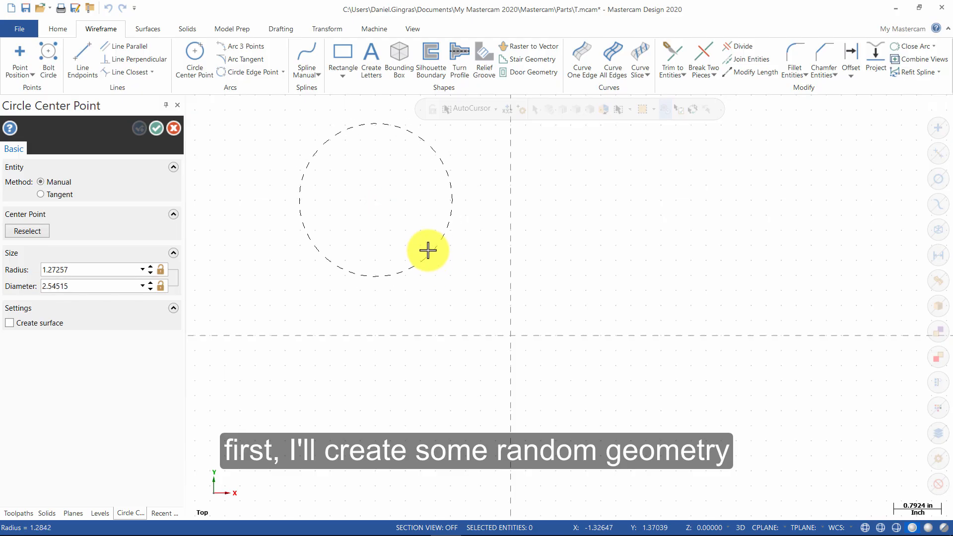
click(417, 246)
click(156, 128)
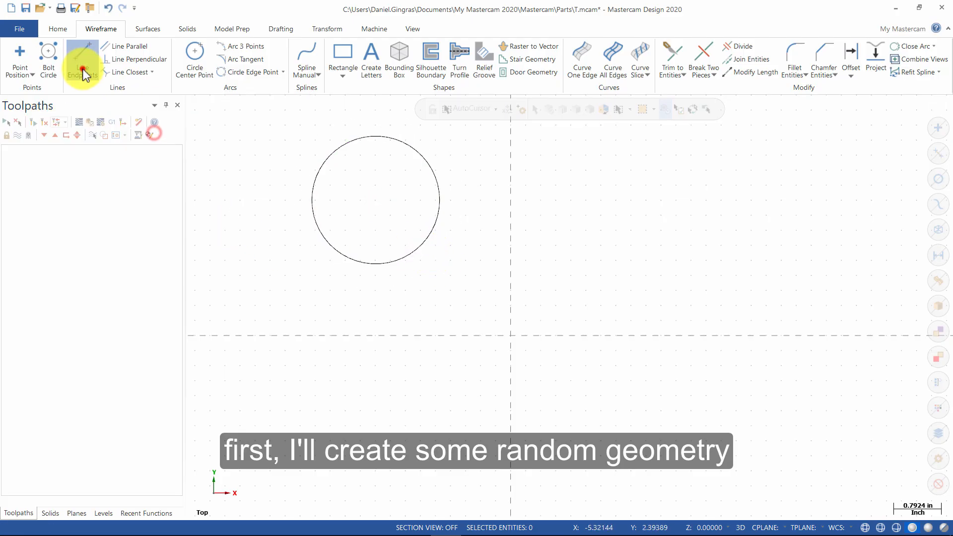
- Sketch a freeform line about 2.28 in long at about 20 degrees, crossing the vertical axis between the circle and the origin
click(83, 69)
click(475, 293)
click(603, 246)
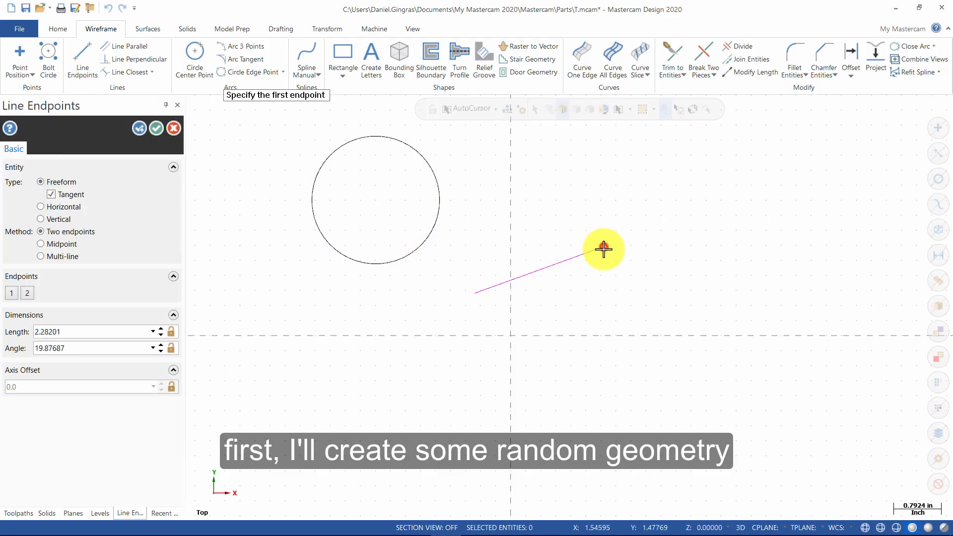
click(139, 128)
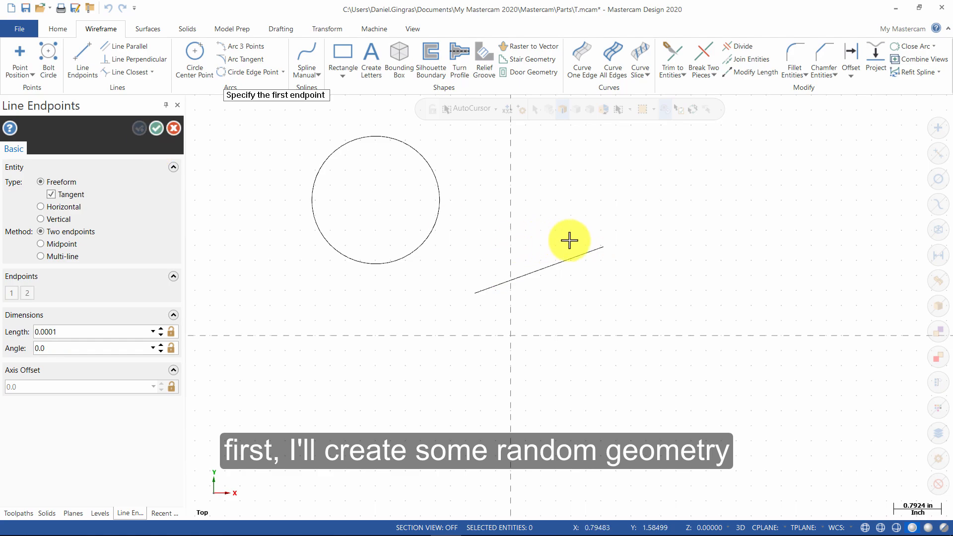
- Draw a line from the sloped line's upper endpoint to the circle's center, using the Arc Center AutoCursor override
click(603, 246)
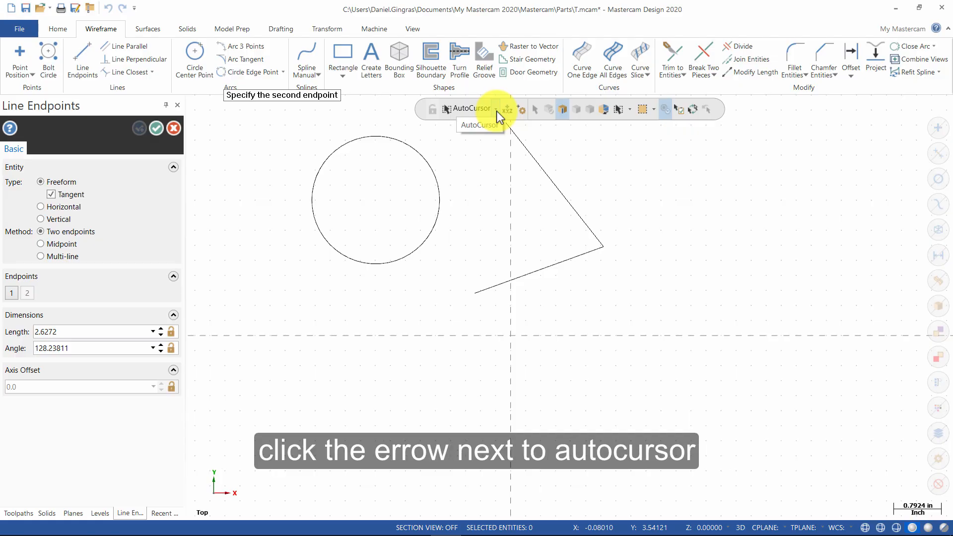
click(496, 110)
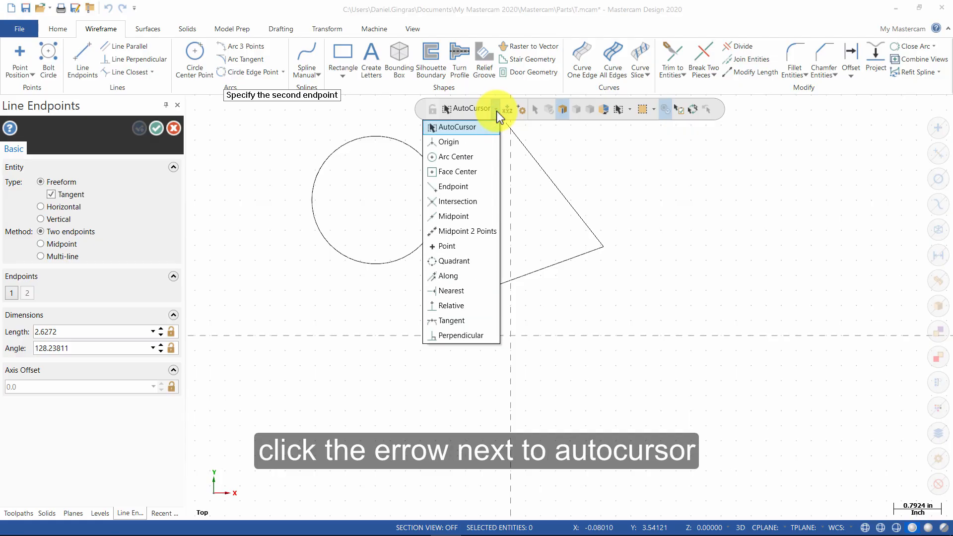
click(449, 160)
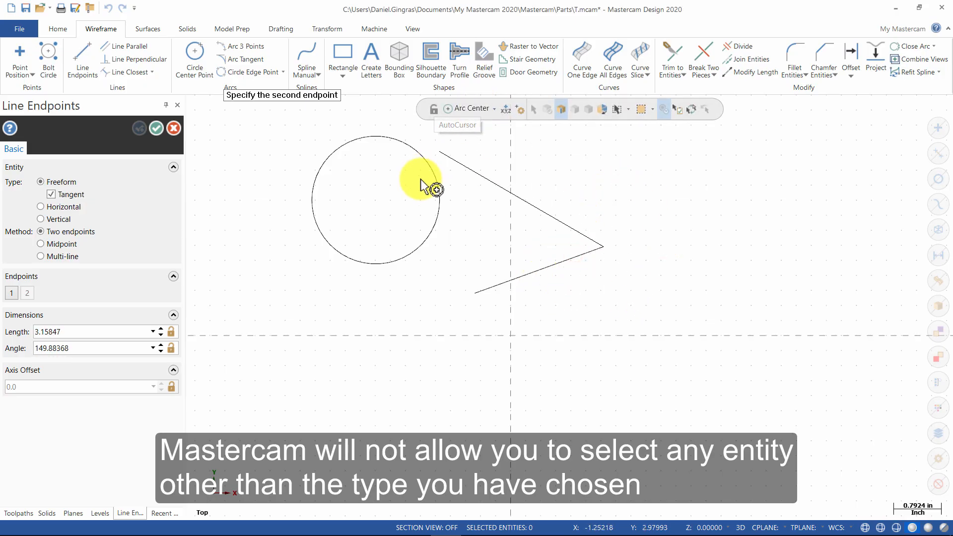
click(443, 207)
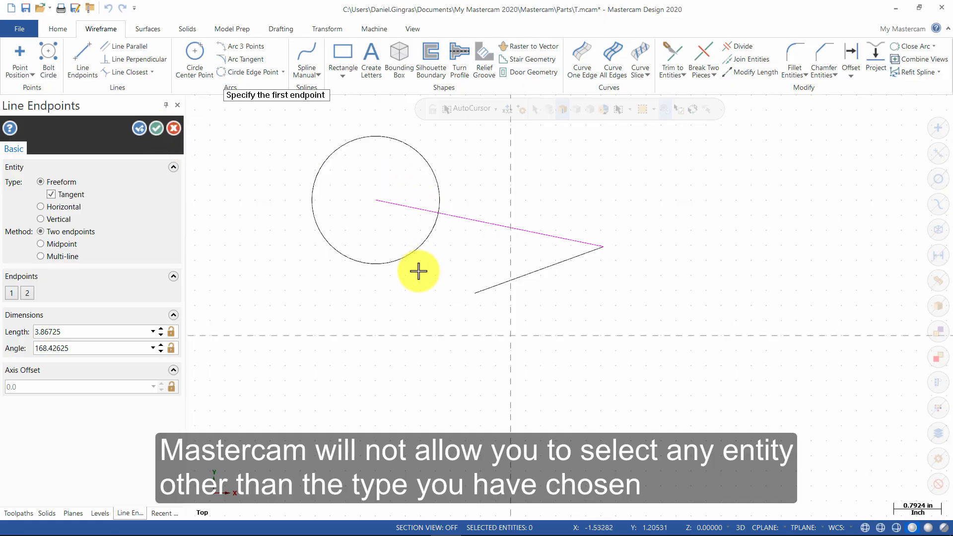
- Draw a line from the sloped line's lower endpoint to the midpoint of the line ending at the circle's center, using the Midpoint override
click(474, 293)
click(498, 109)
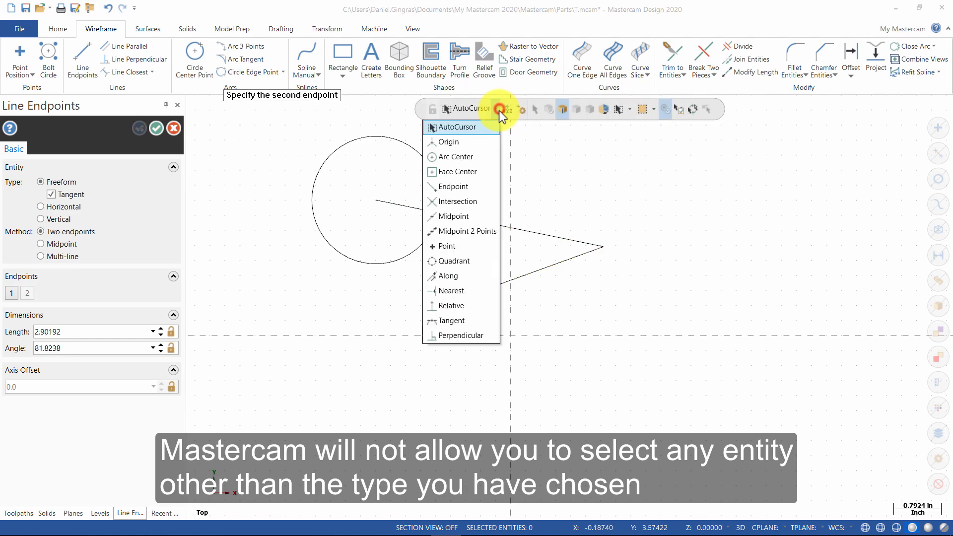
click(472, 217)
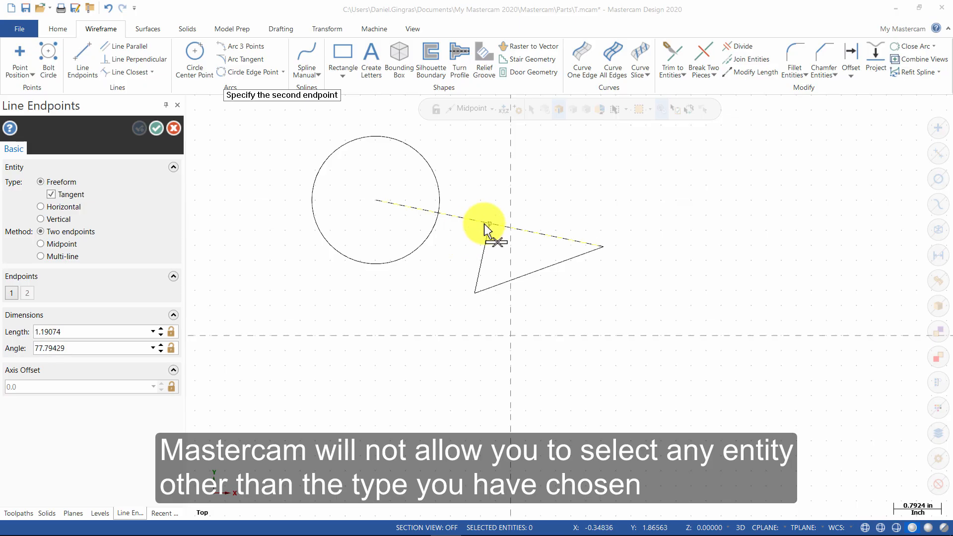
click(313, 201)
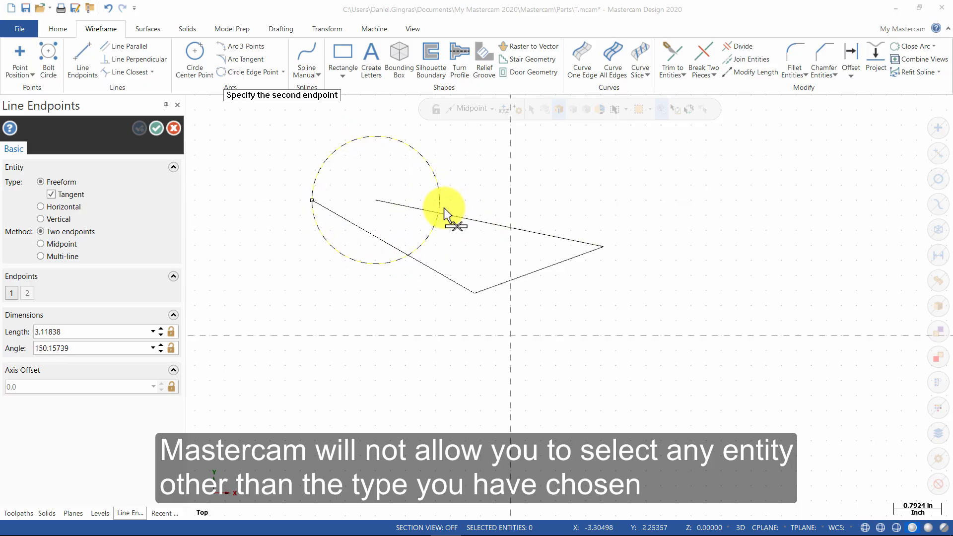
click(490, 224)
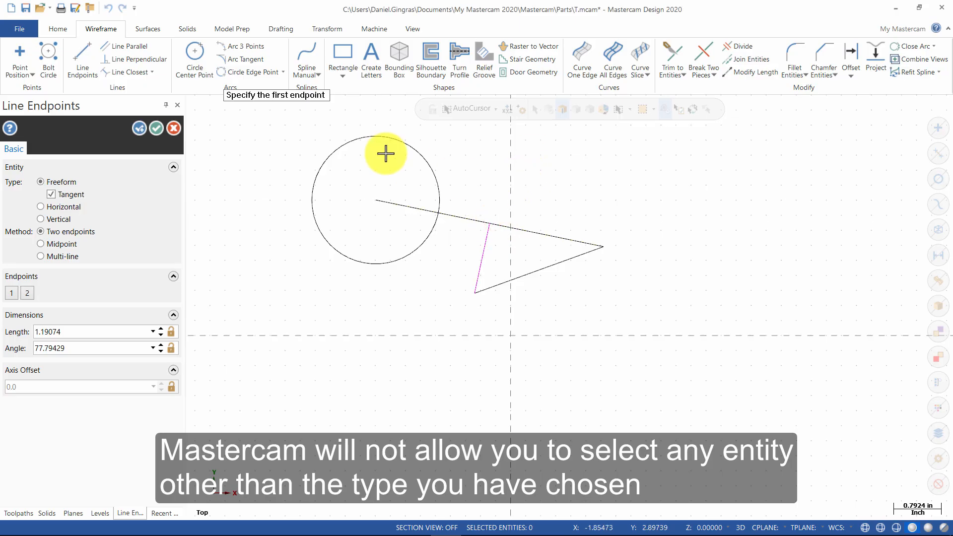
click(159, 128)
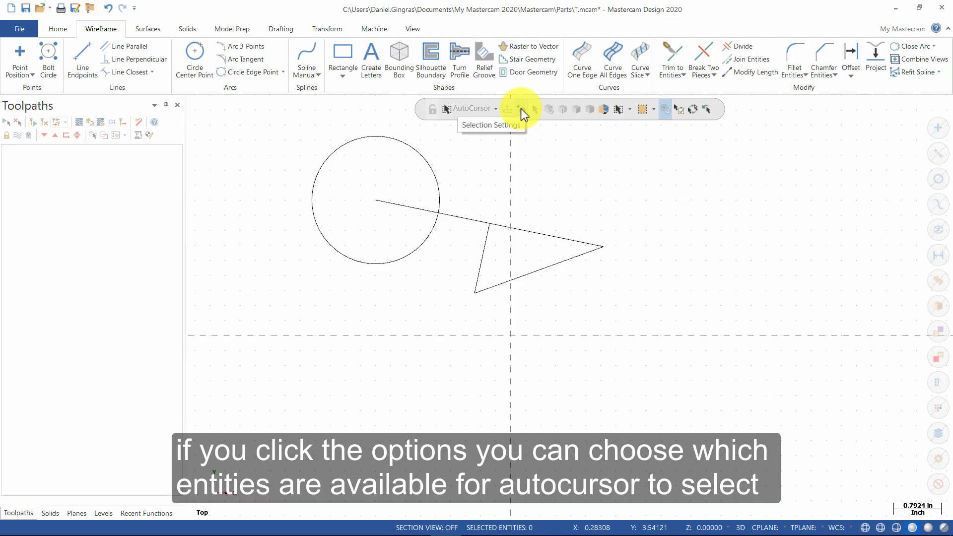
- Review which entity types AutoCursor can snap to in the selection settings, and close them
click(520, 108)
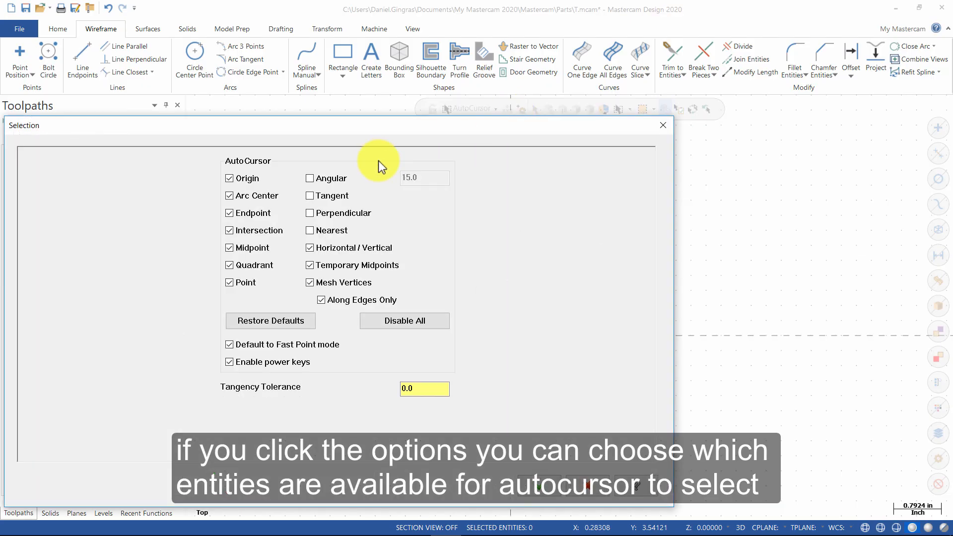
drag(370, 129, 532, 70)
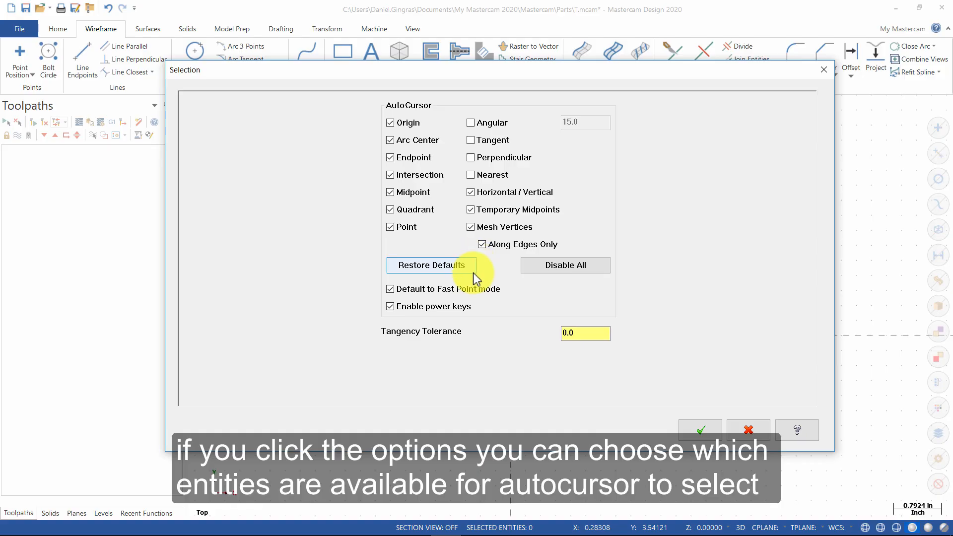
click(694, 432)
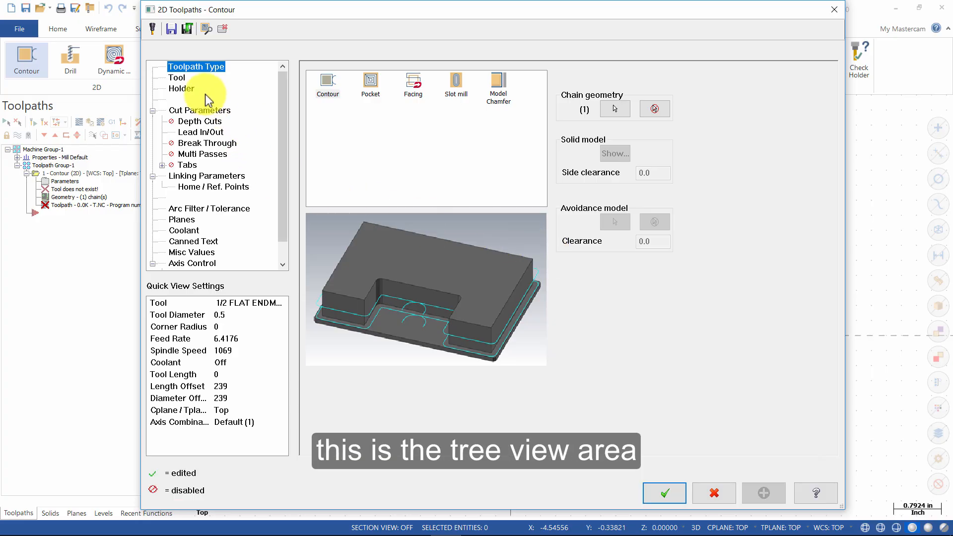
- Look through the page list of the 2D contour toolpath, viewing the Tool, Holder and Linking Parameters pages
scroll(208, 104, down, 1)
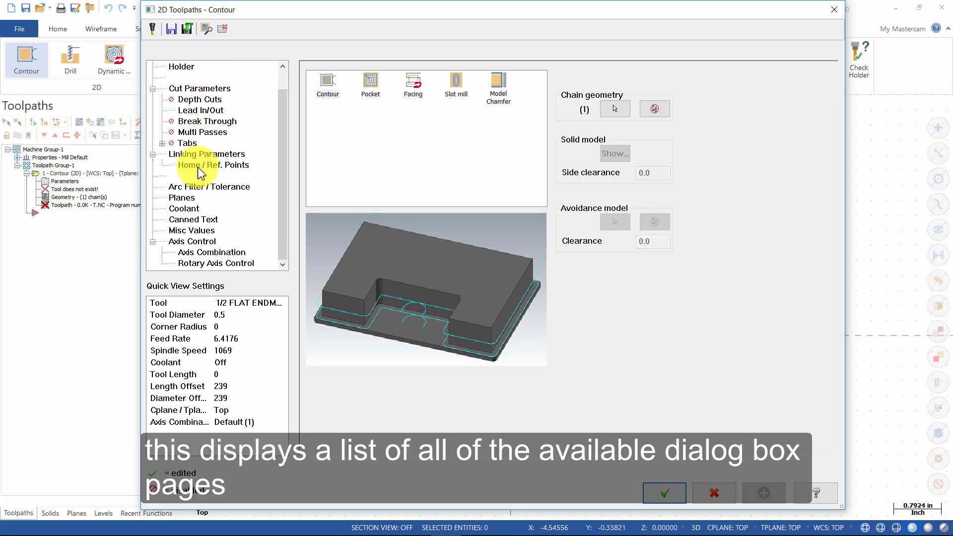
scroll(201, 173, up, 1)
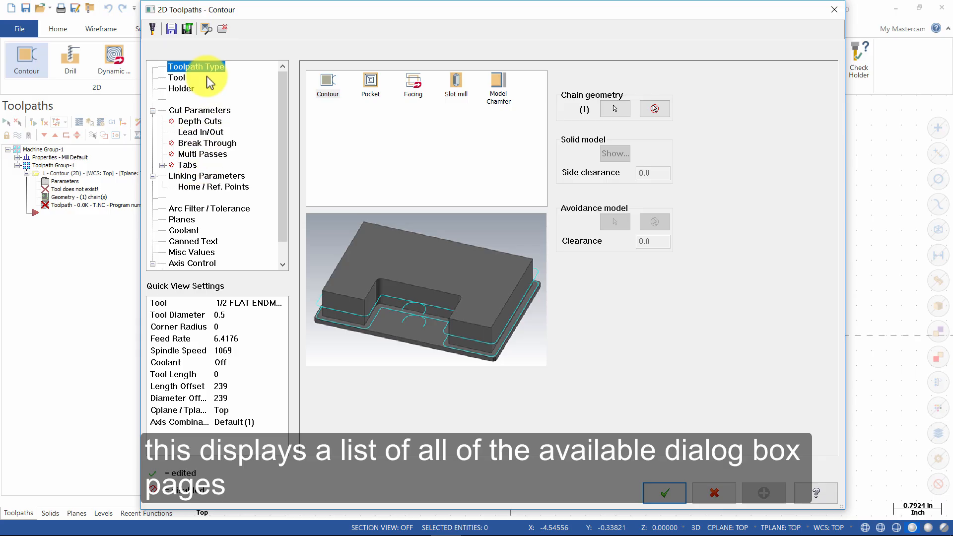
click(177, 78)
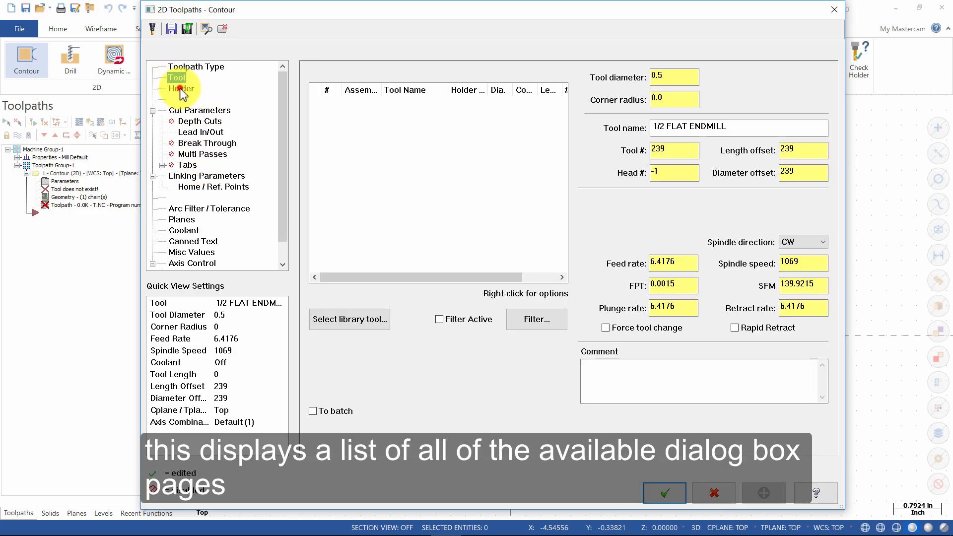
click(181, 89)
click(180, 80)
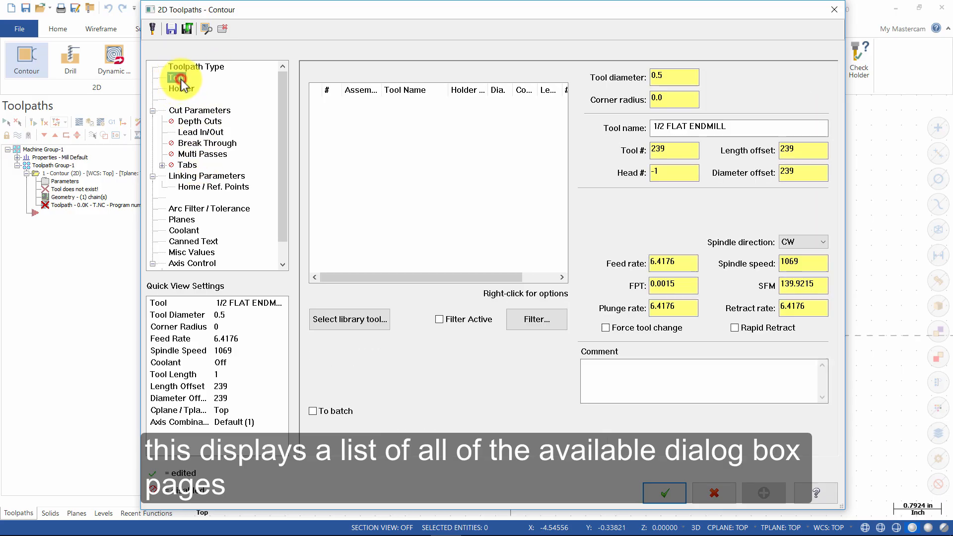
click(207, 177)
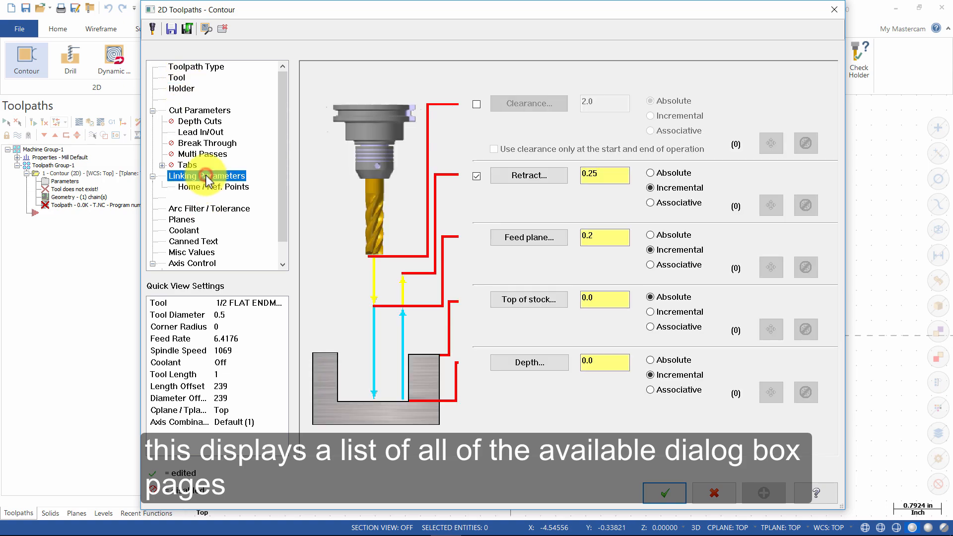
- View the Toolpath Type page of the contour dialog, and expand and collapse the Tabs page group
click(200, 67)
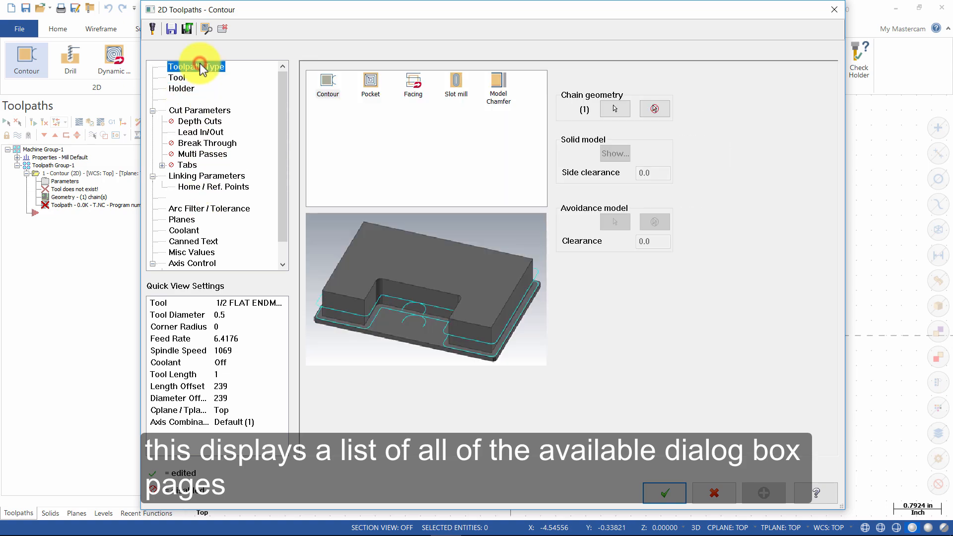
click(162, 165)
click(162, 166)
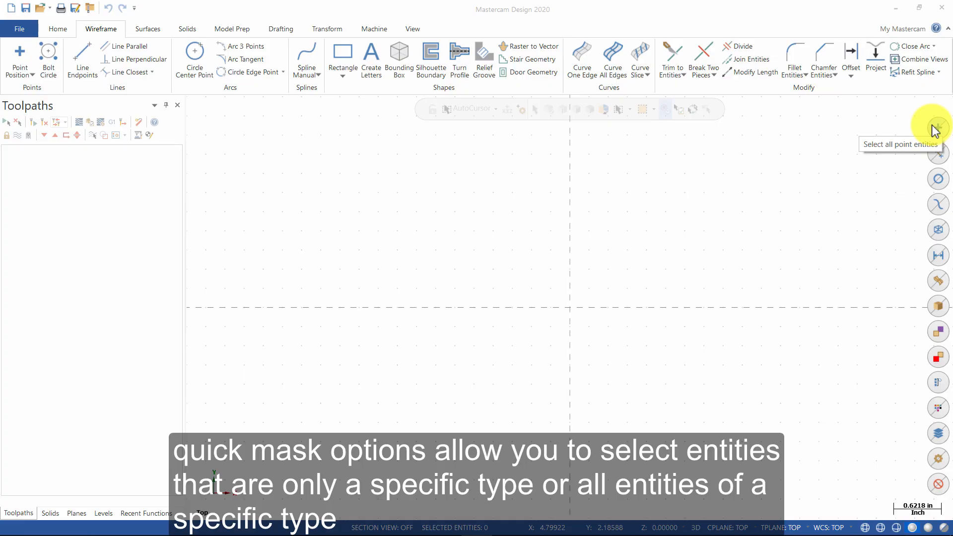
- Draw a line from the origin up to the left, about 2.05 in long at an angle of about 139°
click(84, 56)
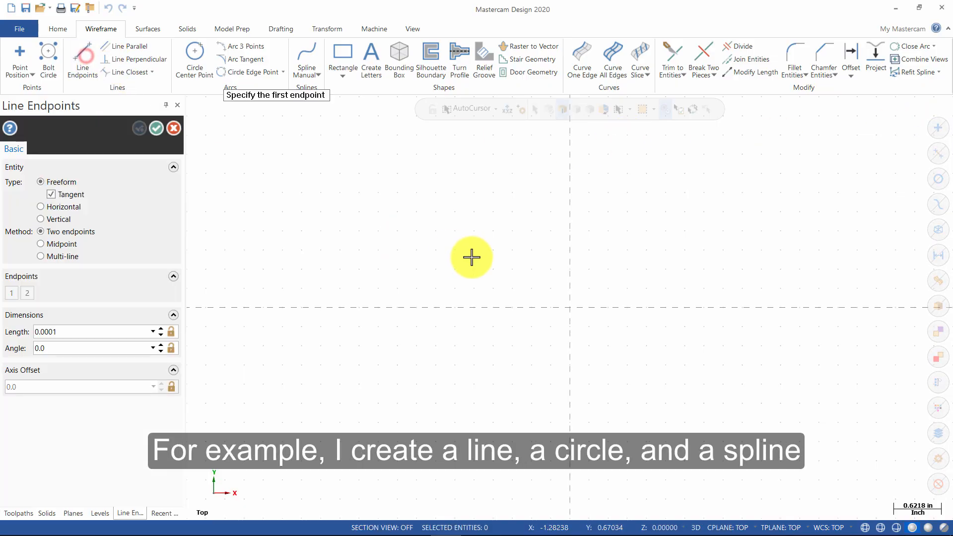
click(570, 308)
click(450, 204)
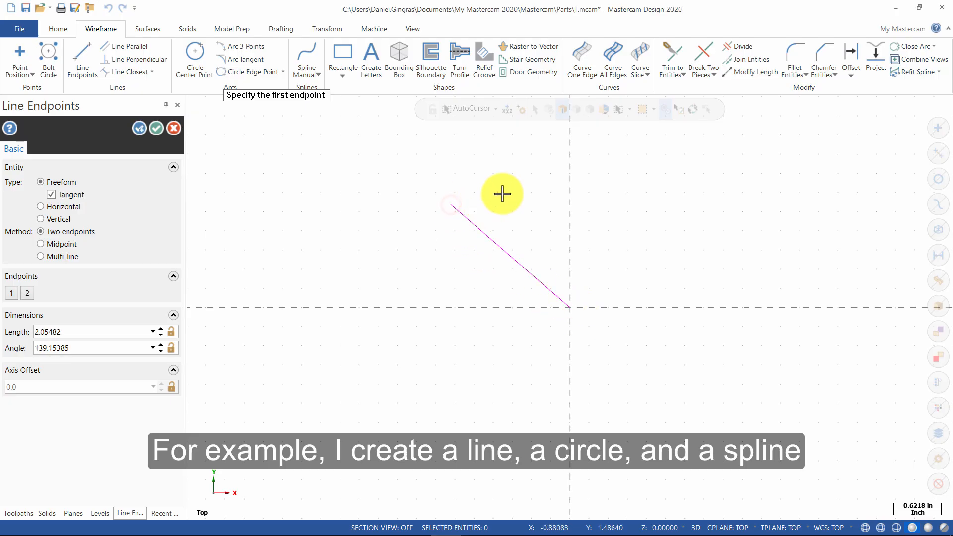
click(156, 129)
- Draw a center-point circle with a radius of about 0.41 in above the horizontal axis, beside the sloped line
click(195, 55)
click(603, 207)
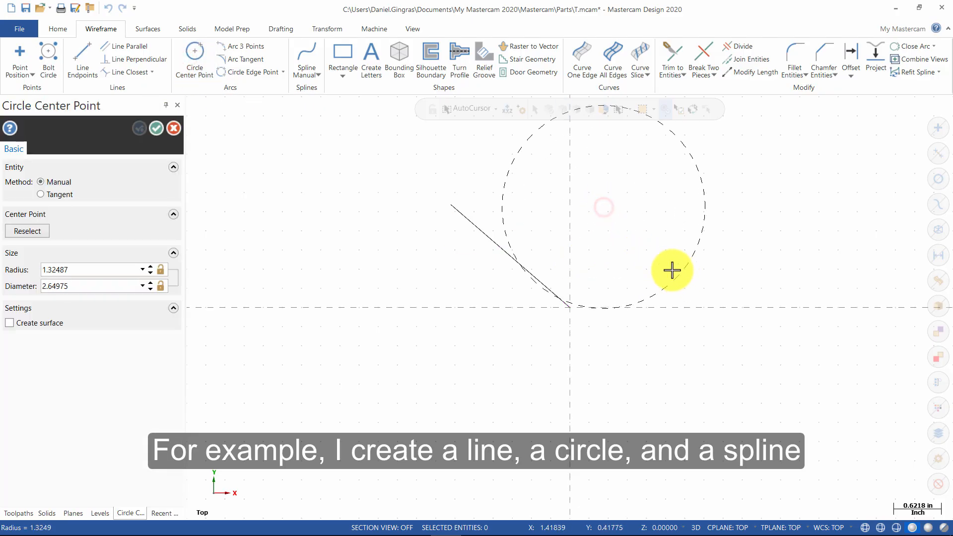
click(620, 234)
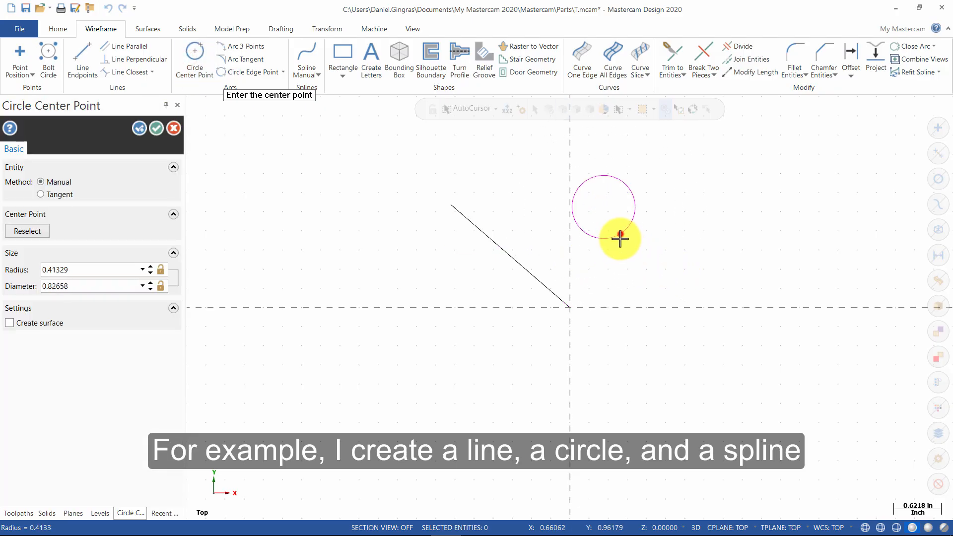
click(157, 129)
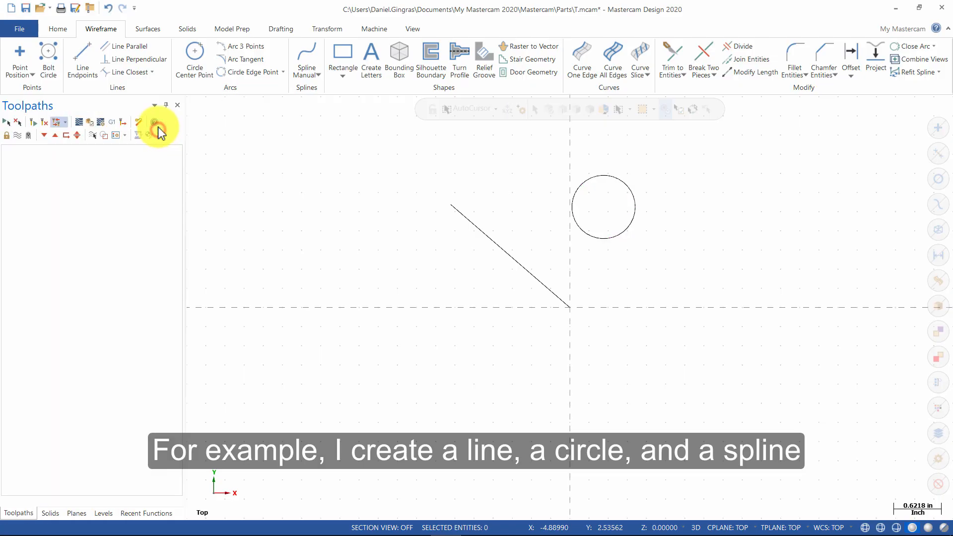
- Draw a manual spline through three points, starting below the circle and curving across the vertical axis beneath the origin
click(307, 54)
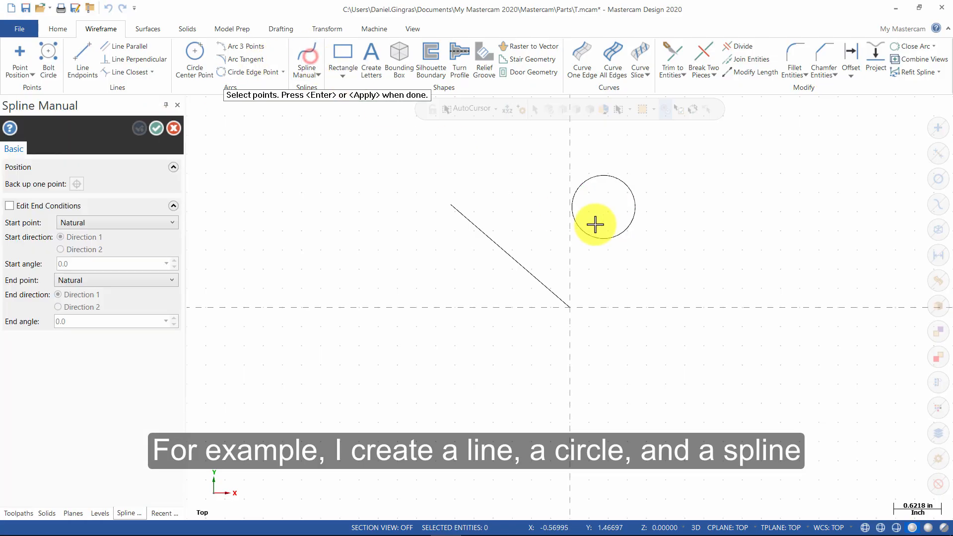
click(697, 280)
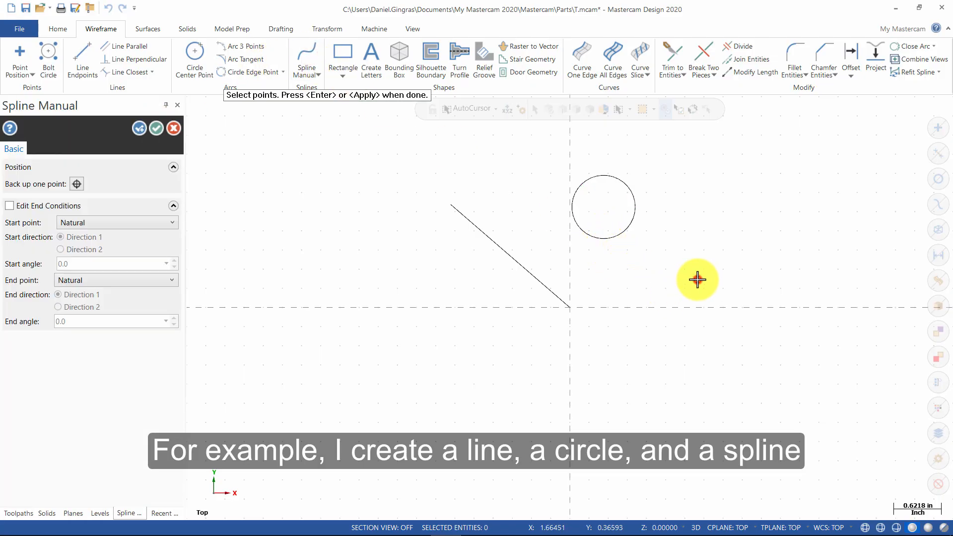
click(564, 391)
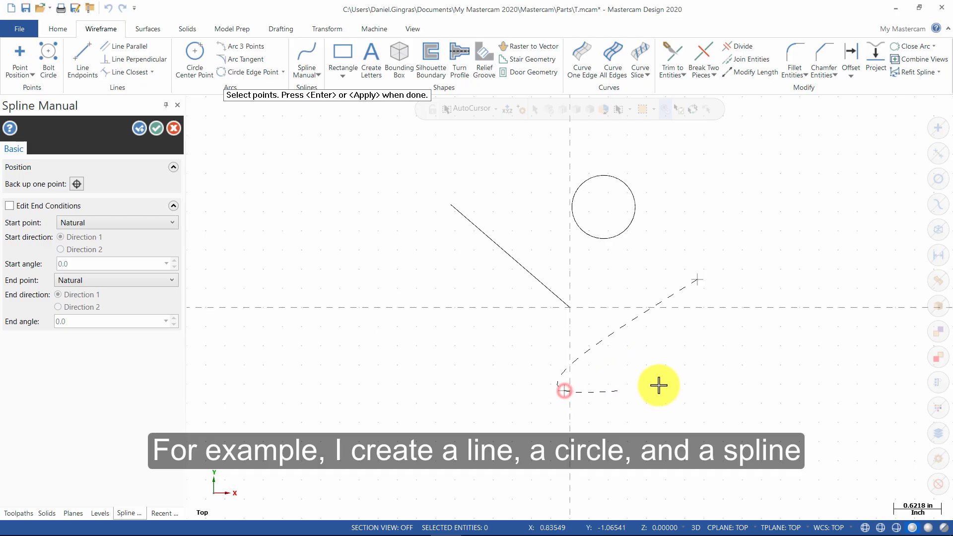
click(678, 426)
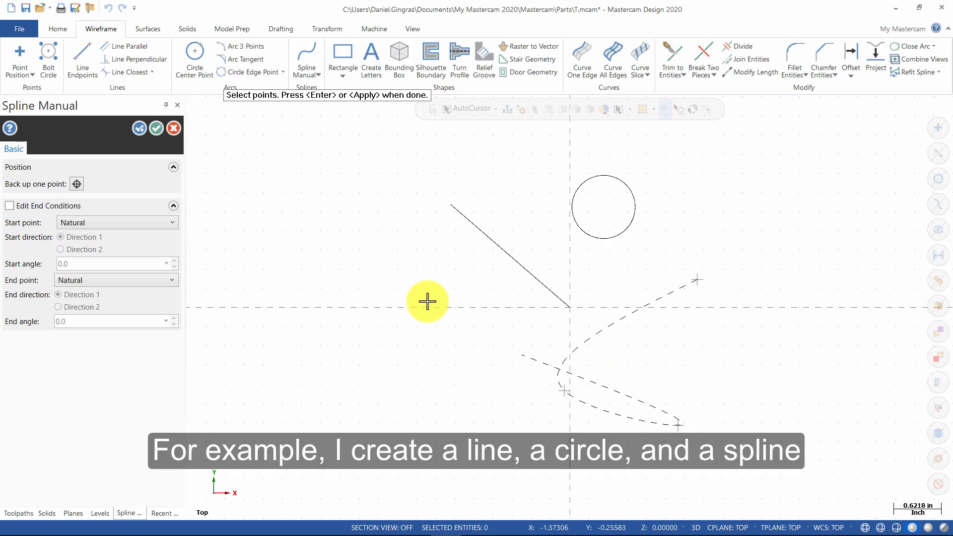
click(154, 129)
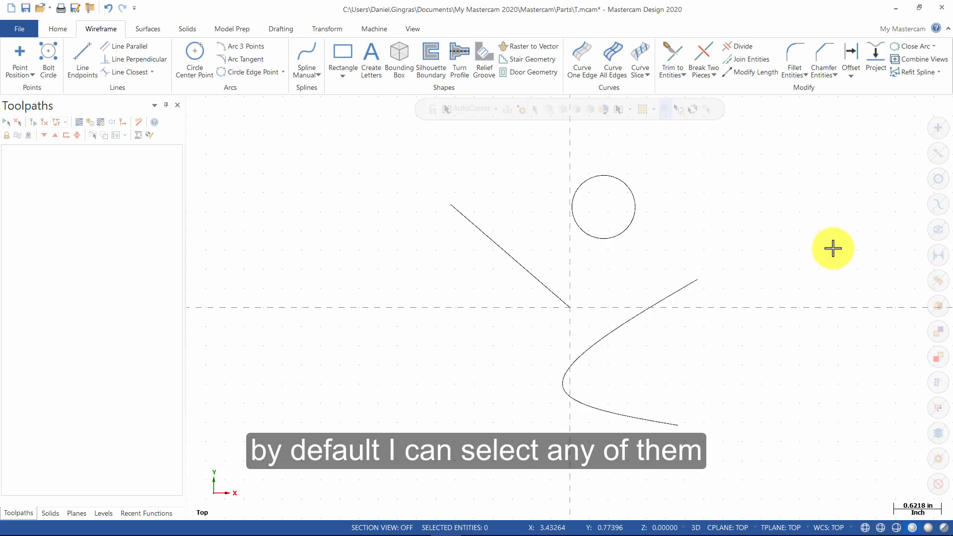
- Select all line entities and clear them, and restrict selection to lines only and lift that mask
click(937, 154)
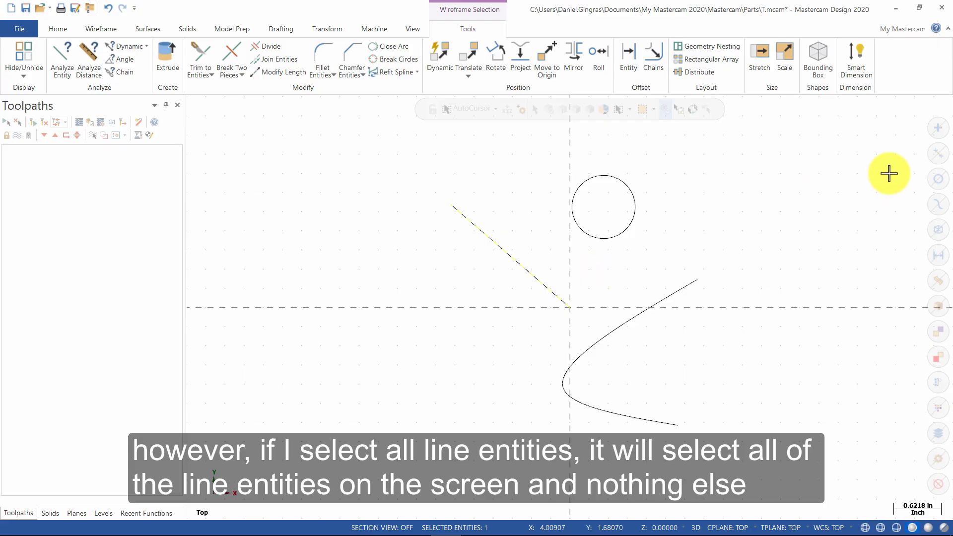
click(939, 157)
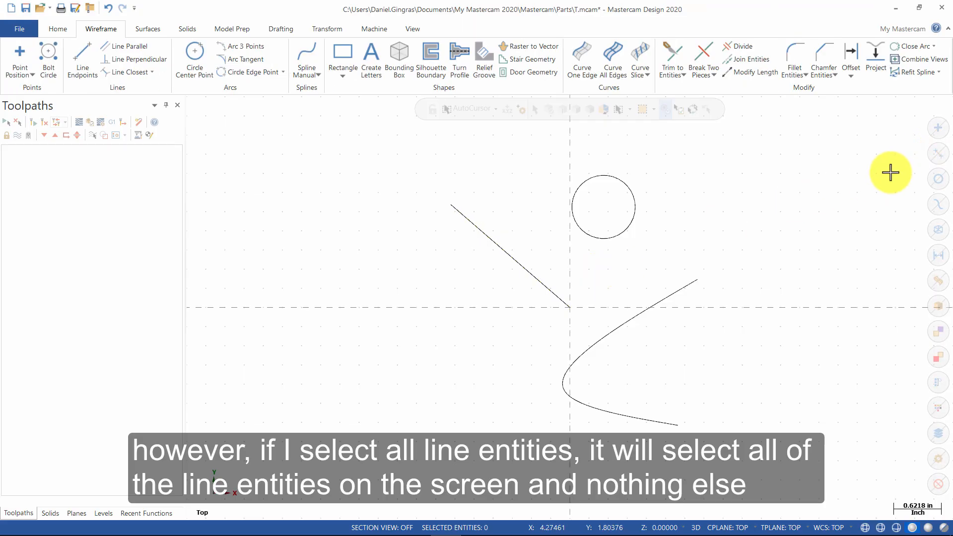
click(943, 153)
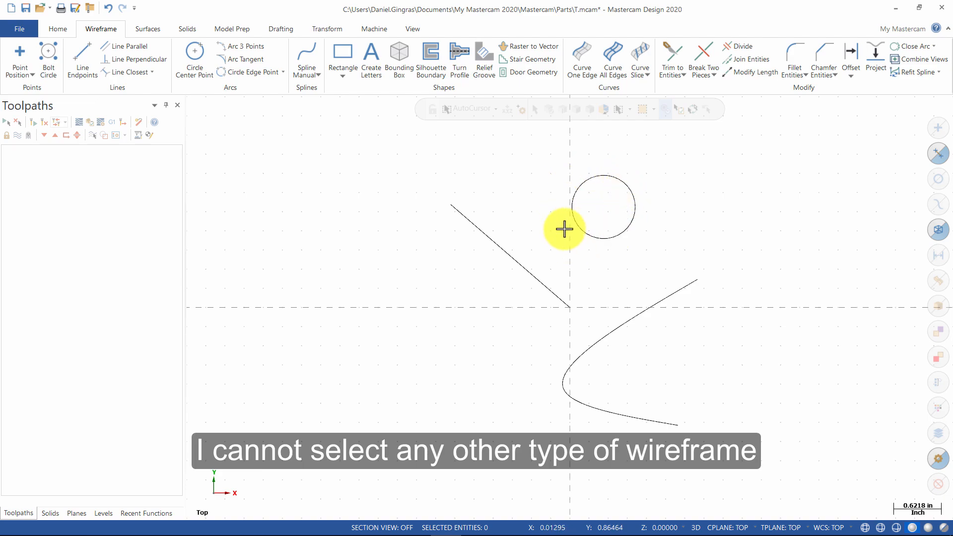
click(942, 155)
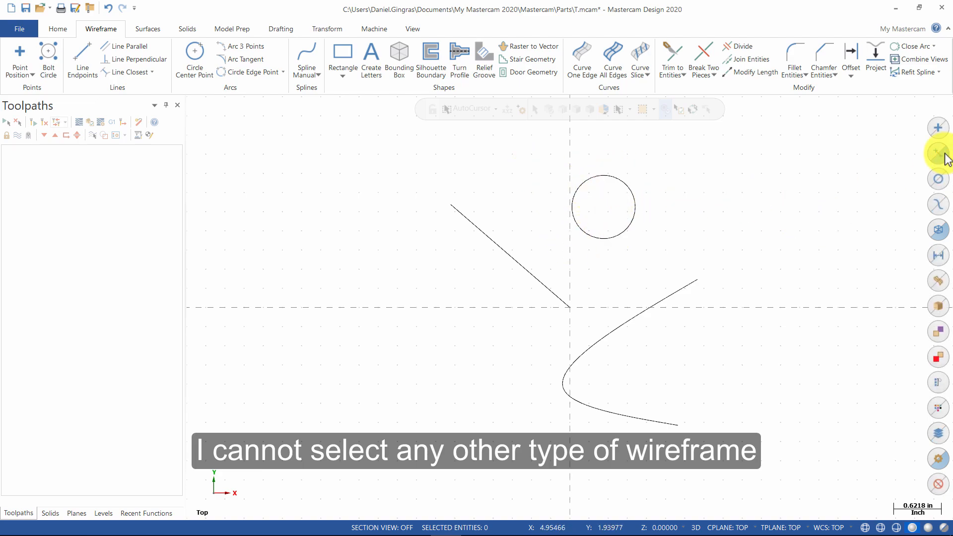
- Select all arc entities and clear the selection, and restrict selection to arcs only with the quick mask
click(938, 178)
click(649, 223)
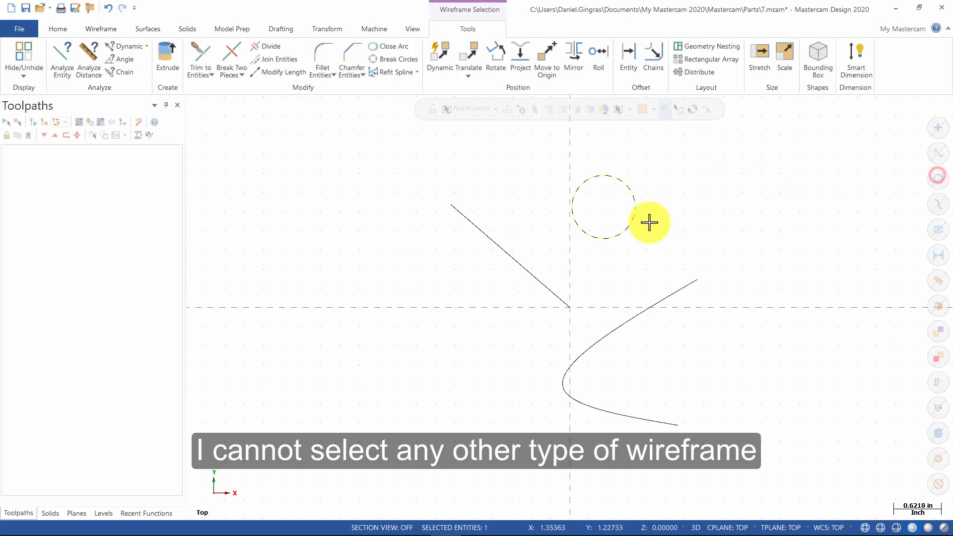
click(938, 179)
click(939, 180)
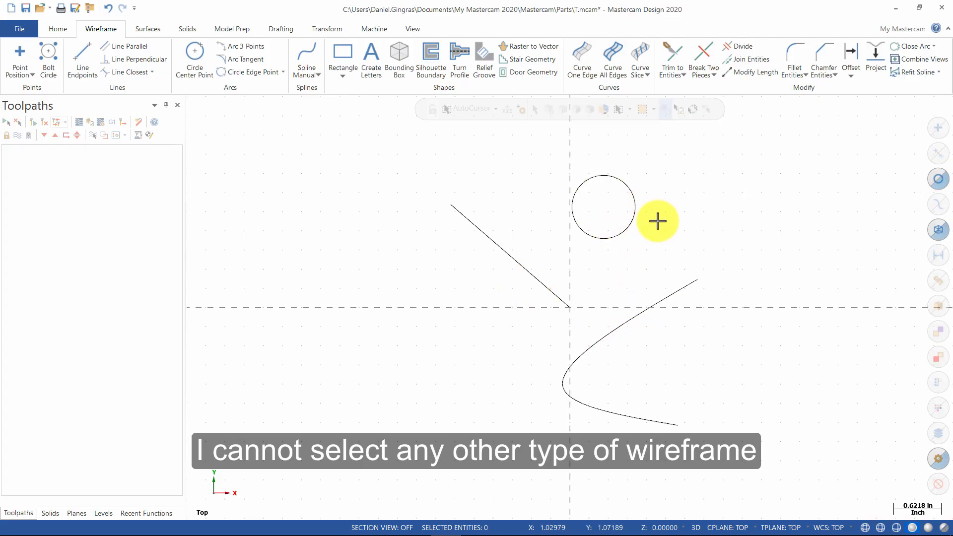
- Select all wireframe entities with the quick mask, and clear the selection
click(938, 229)
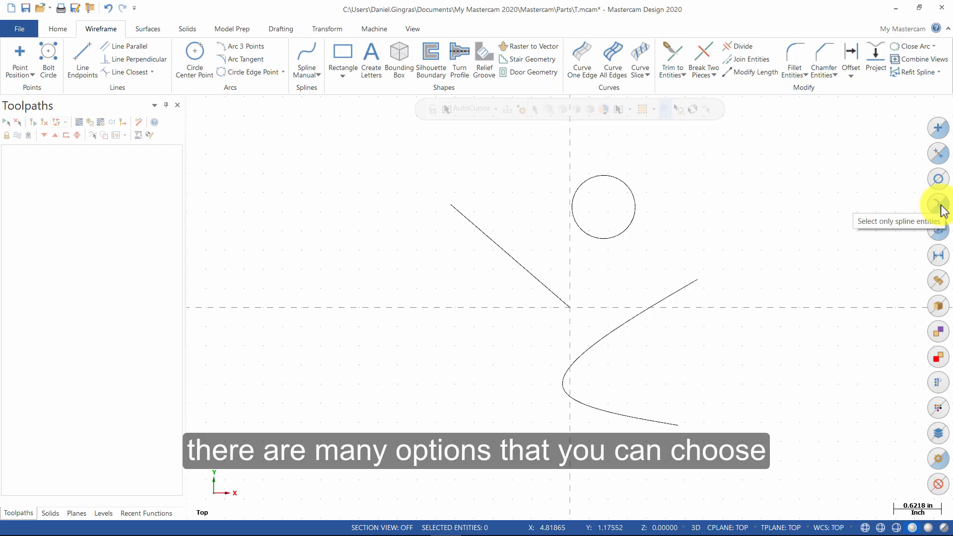
click(939, 231)
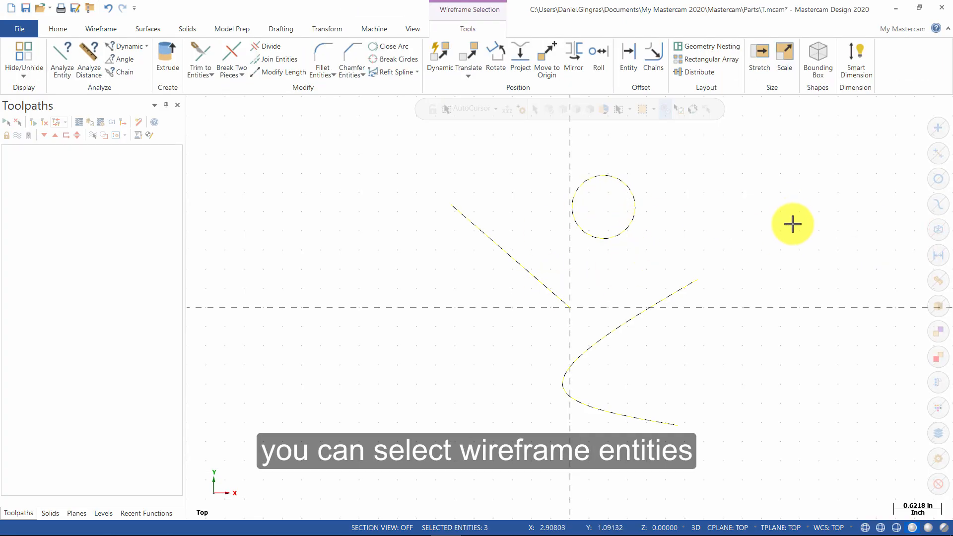
click(938, 484)
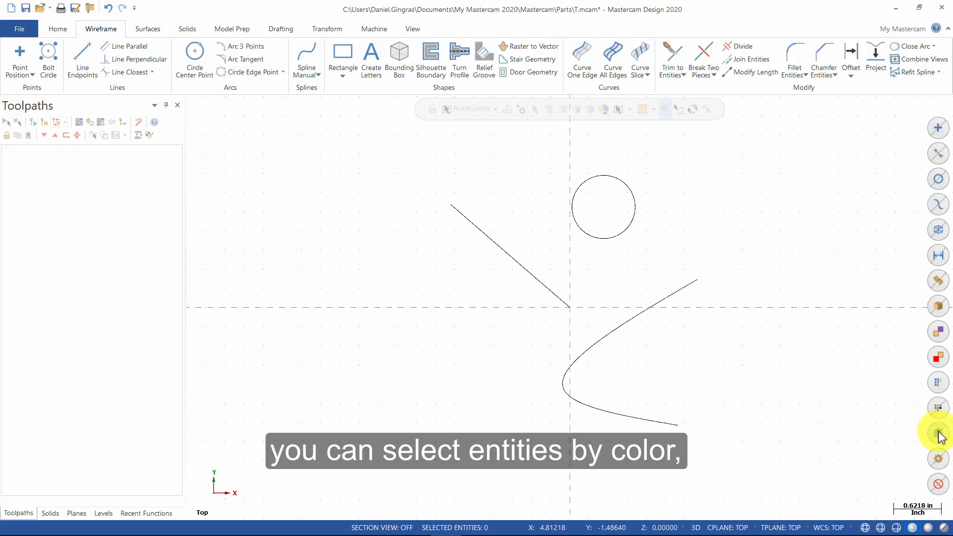
- Open the advanced Select All options and switch the Entities filter on and off to see its entity types
click(935, 458)
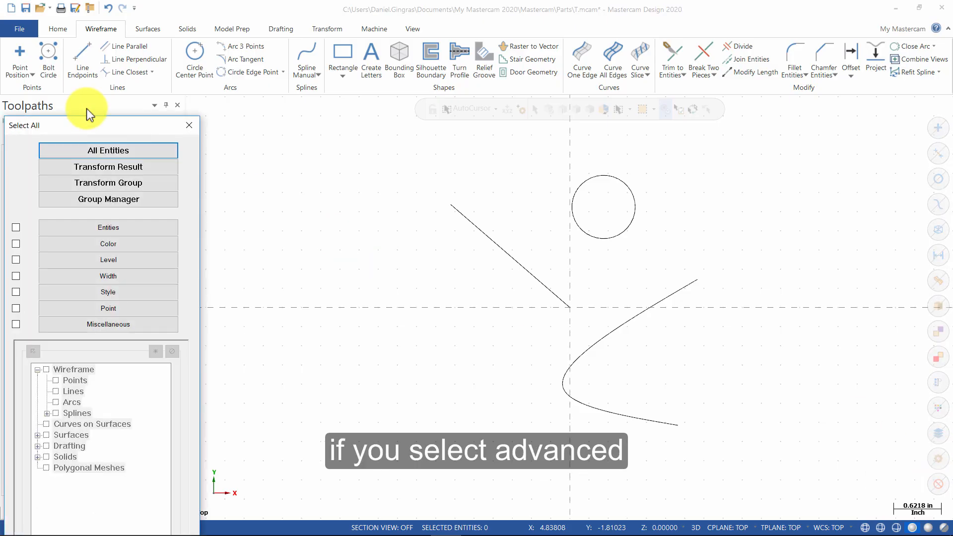
drag(101, 127, 191, 16)
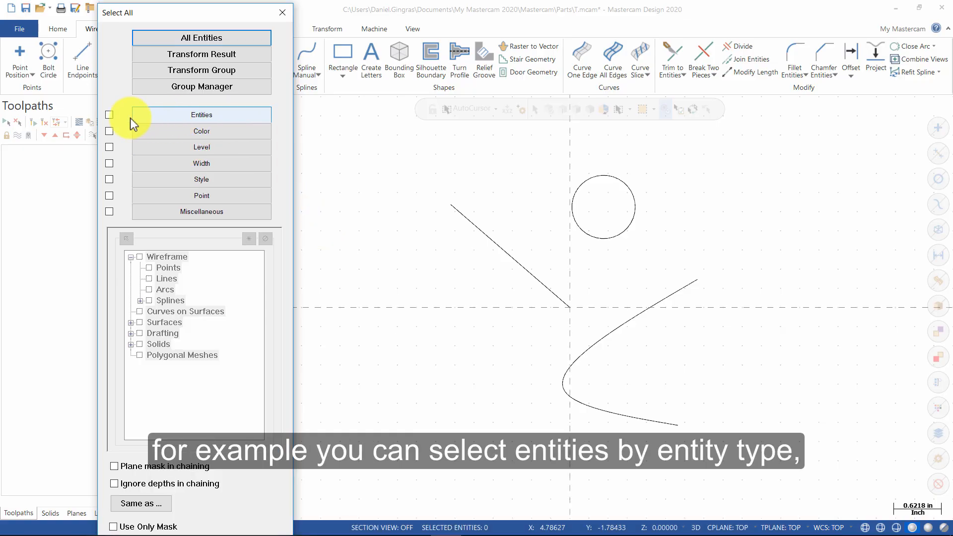
click(109, 114)
click(182, 112)
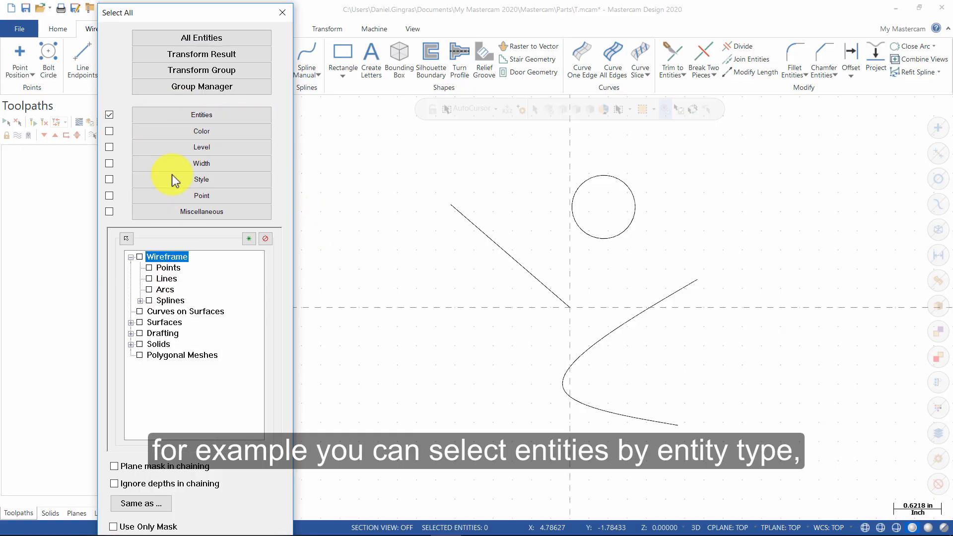
click(110, 115)
- Review the color, level, width, style, point and miscellaneous selection criteria, and close the Select All options
click(195, 135)
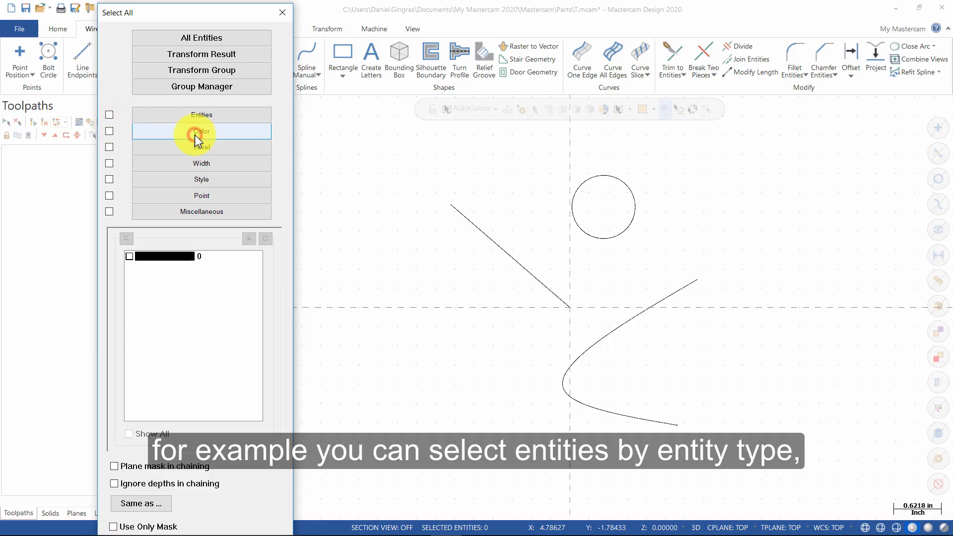
click(184, 147)
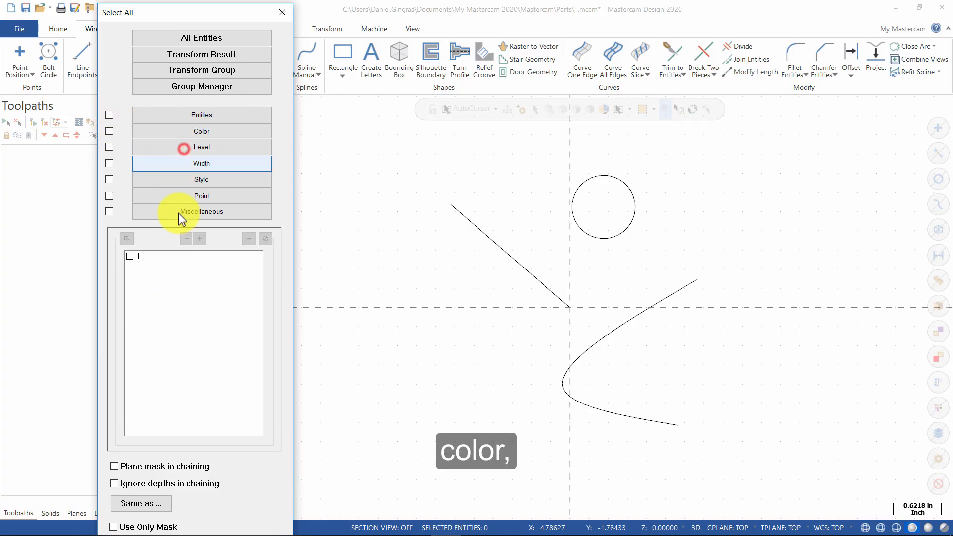
click(192, 164)
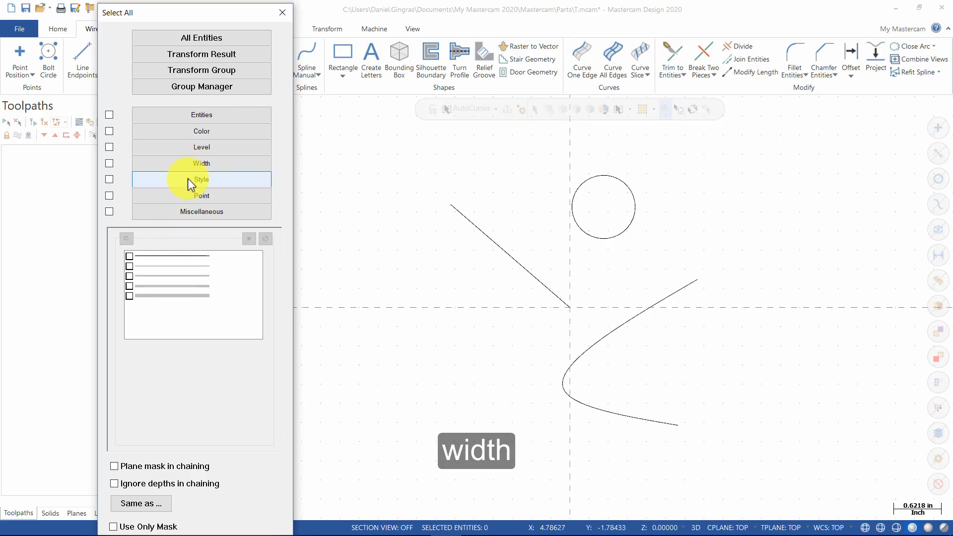
click(188, 179)
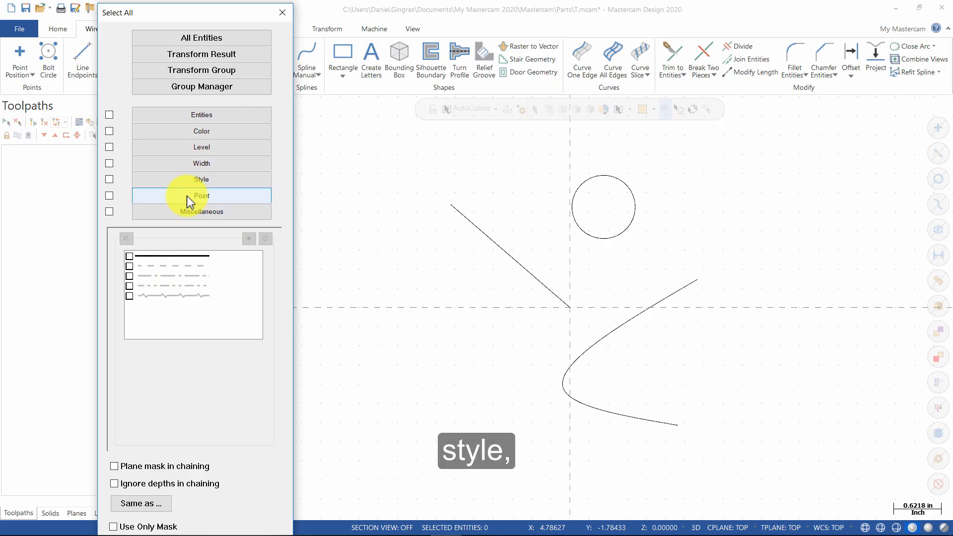
click(187, 196)
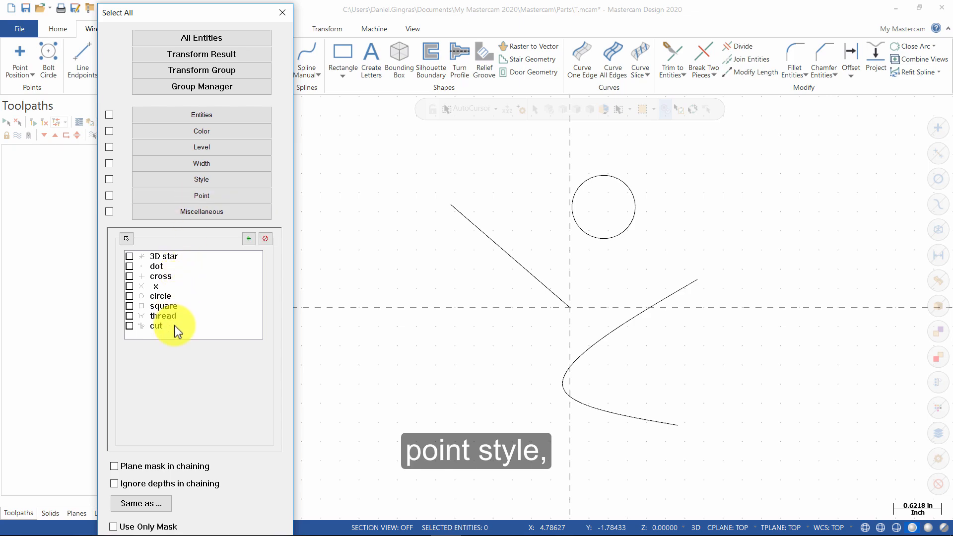
click(194, 212)
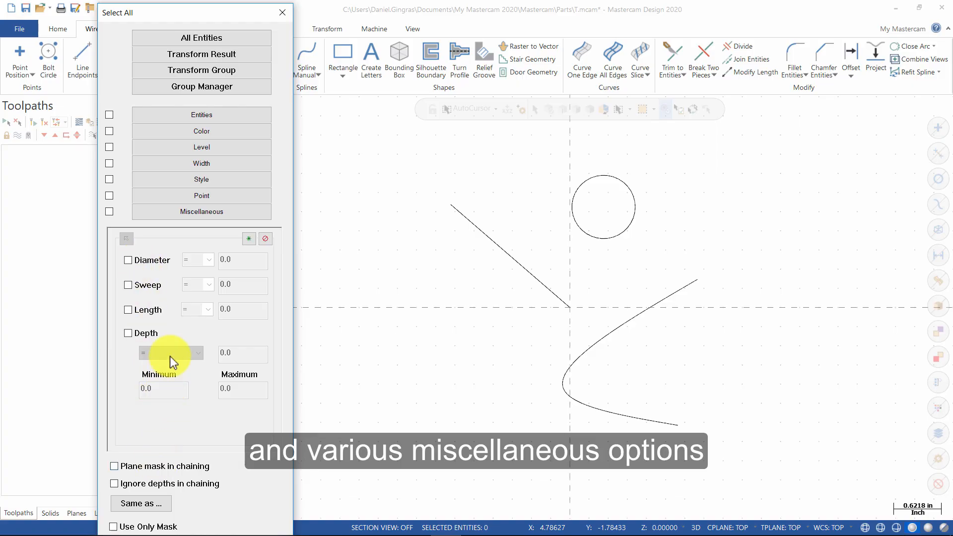
click(190, 196)
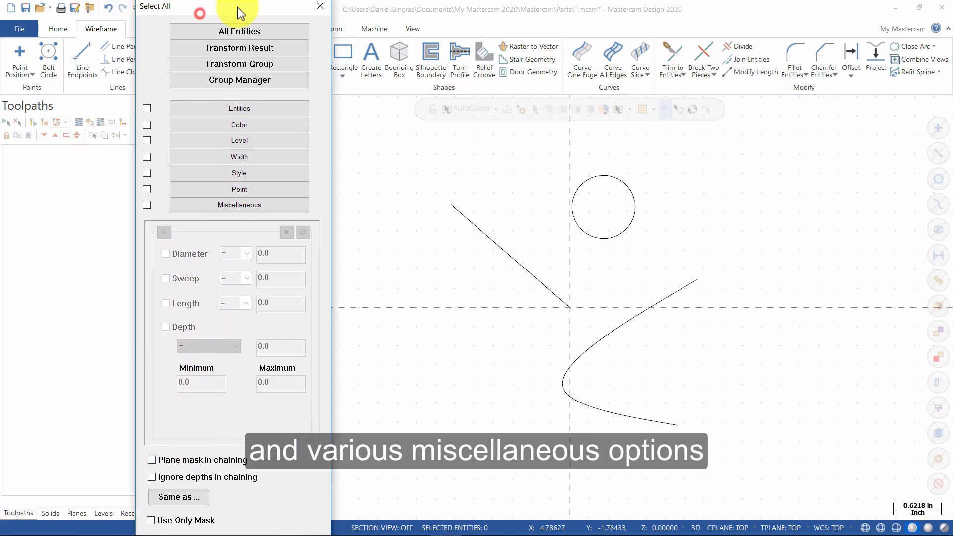
drag(198, 14, 237, 11)
click(318, 9)
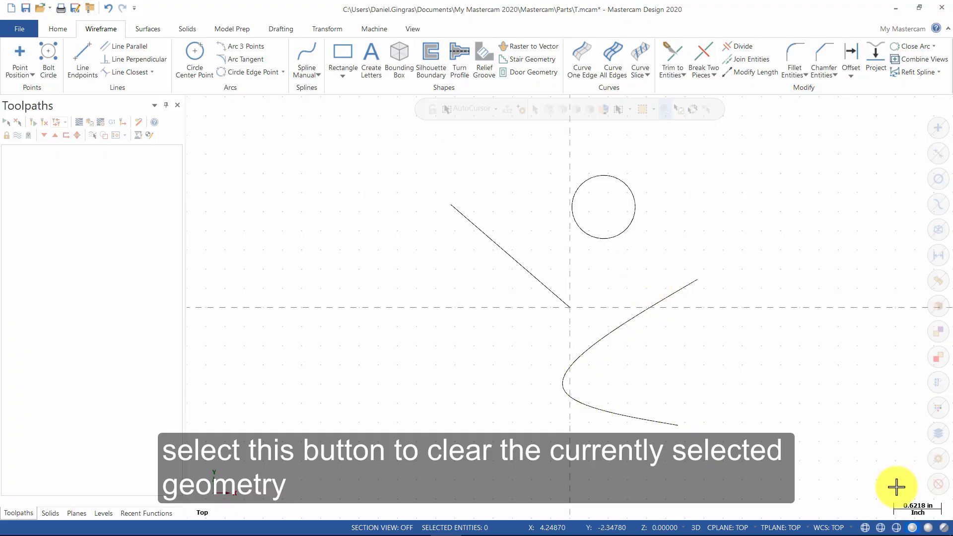
- Select all arcs and clear the selection, and set an arcs-only mask and clear the masking settings
click(936, 180)
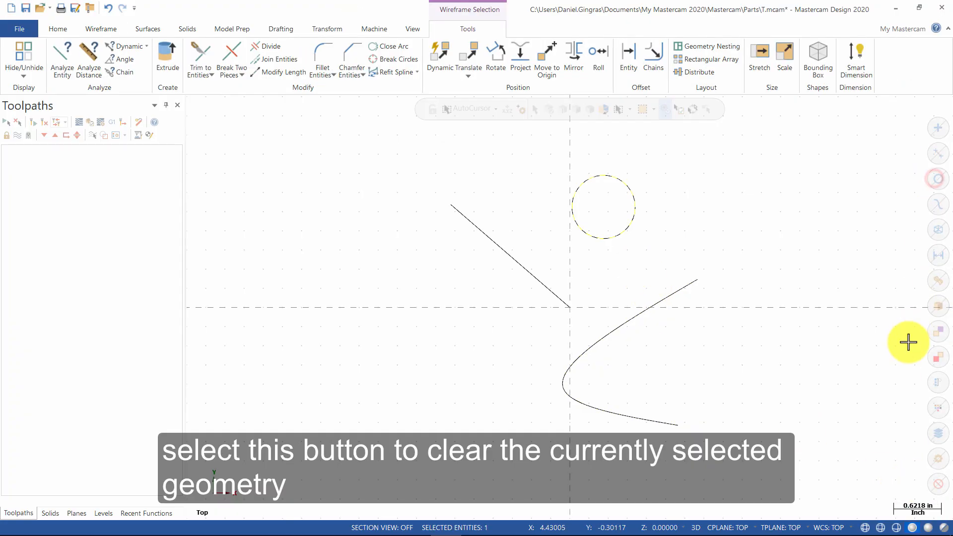
click(939, 478)
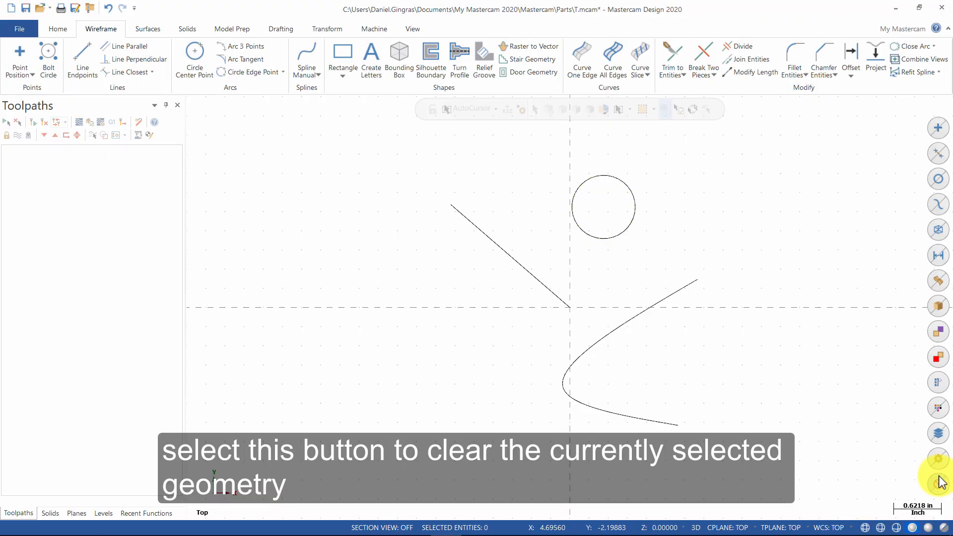
click(938, 182)
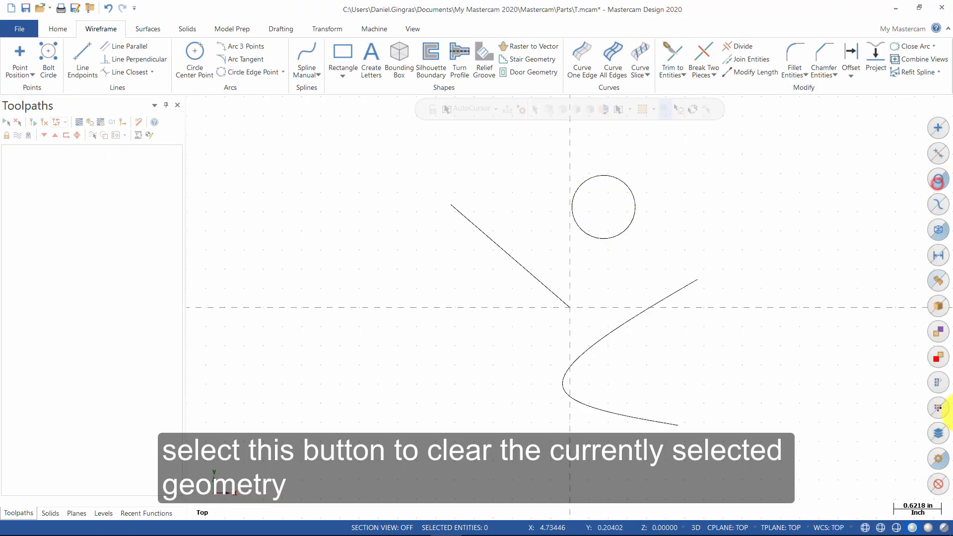
click(938, 487)
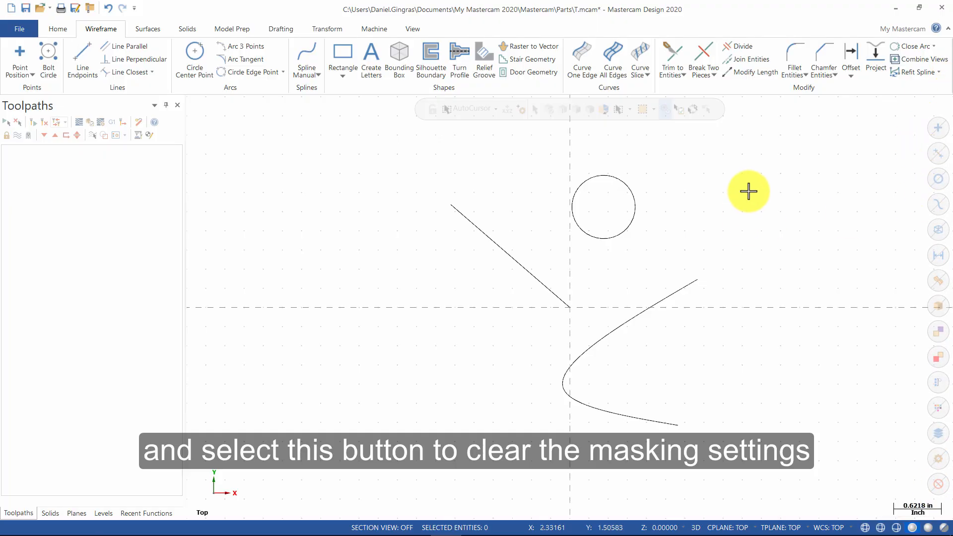
click(938, 180)
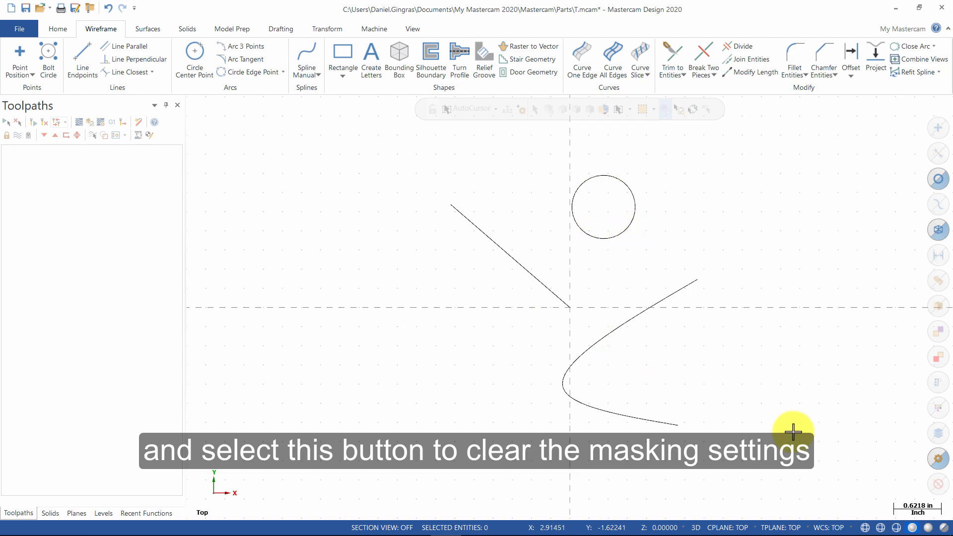
click(939, 485)
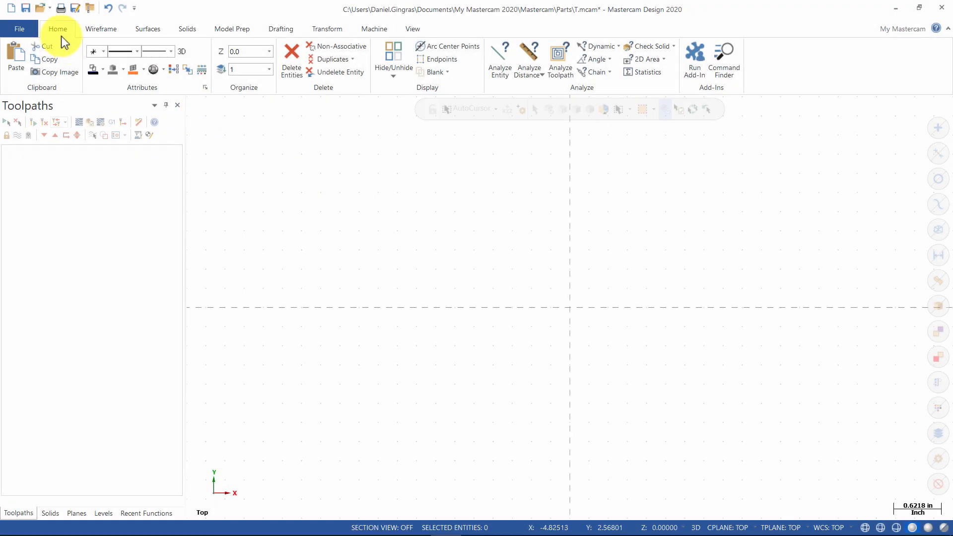
- Review the file commands from Info down to Options, and return to the graphics window
click(22, 30)
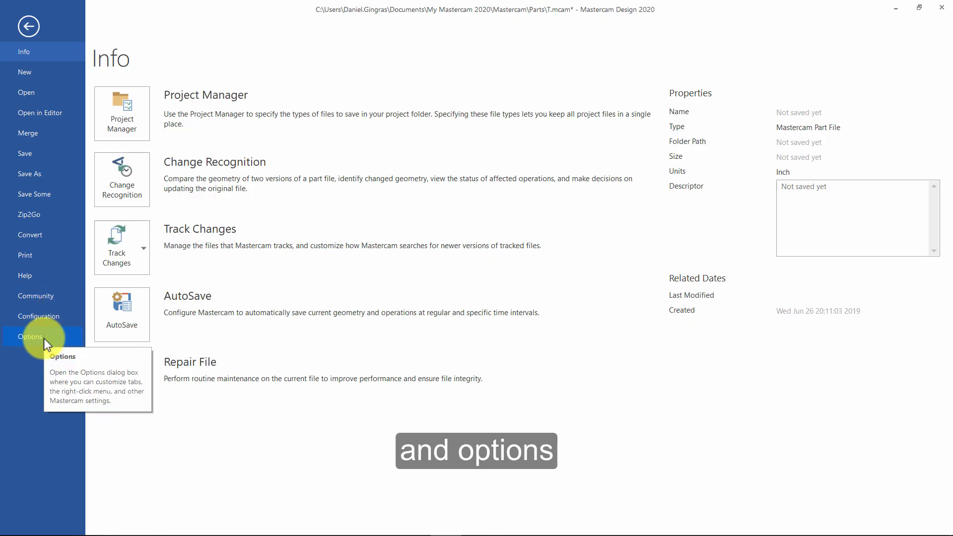
click(23, 29)
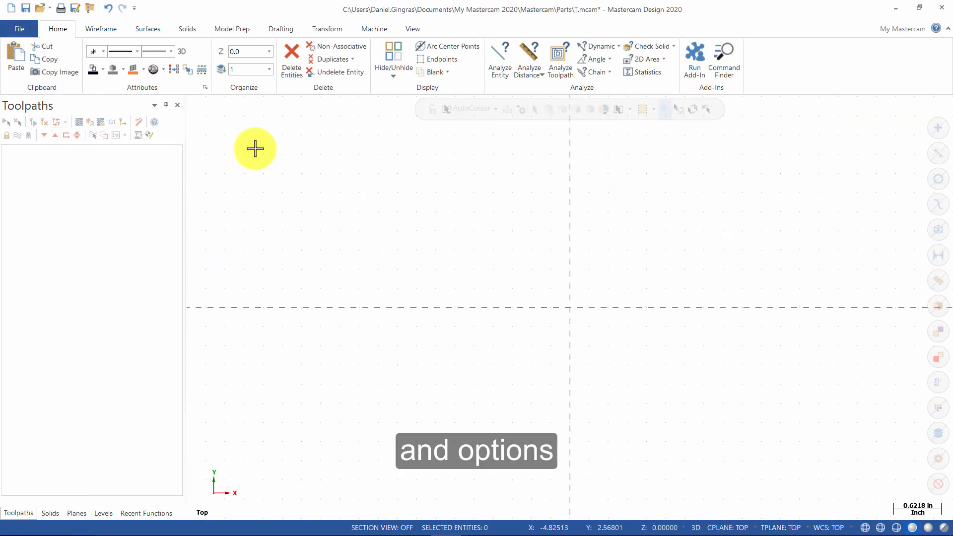